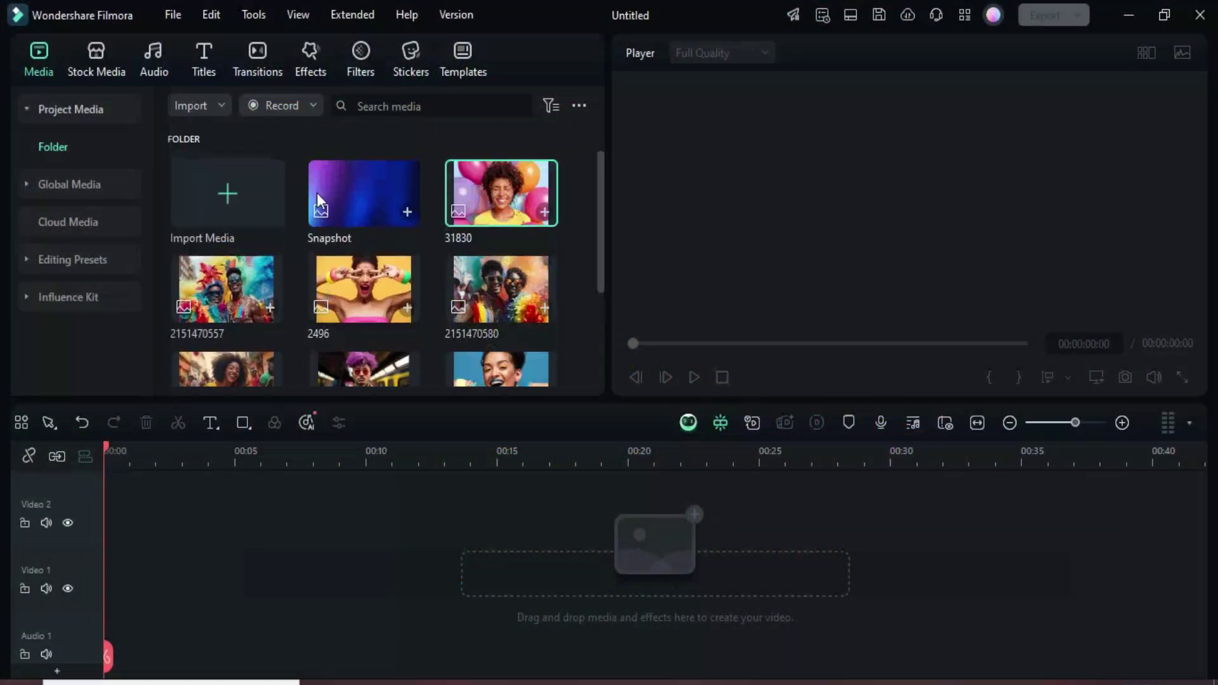
# Place the Snapshot gradient on Video 1 and photo 31830 on Video 2 at 0:00.
pyautogui.moveTo(349, 192); pyautogui.dragTo(914, 566)
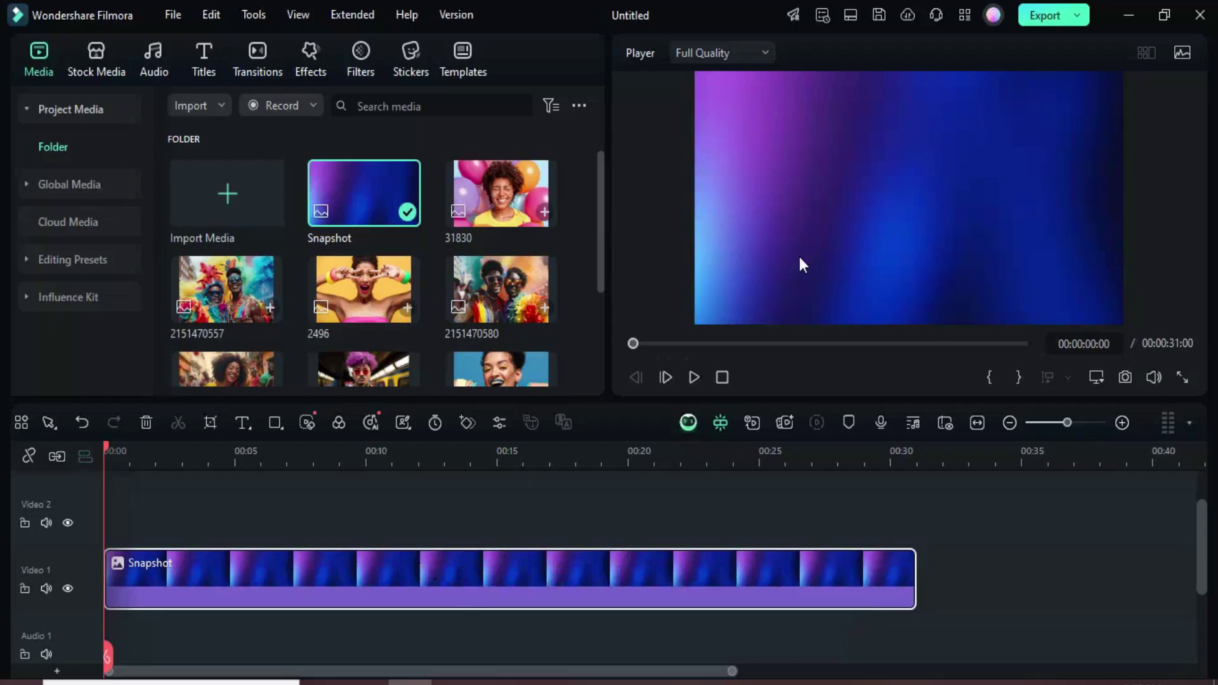
pyautogui.moveTo(473, 222); pyautogui.dragTo(364, 527)
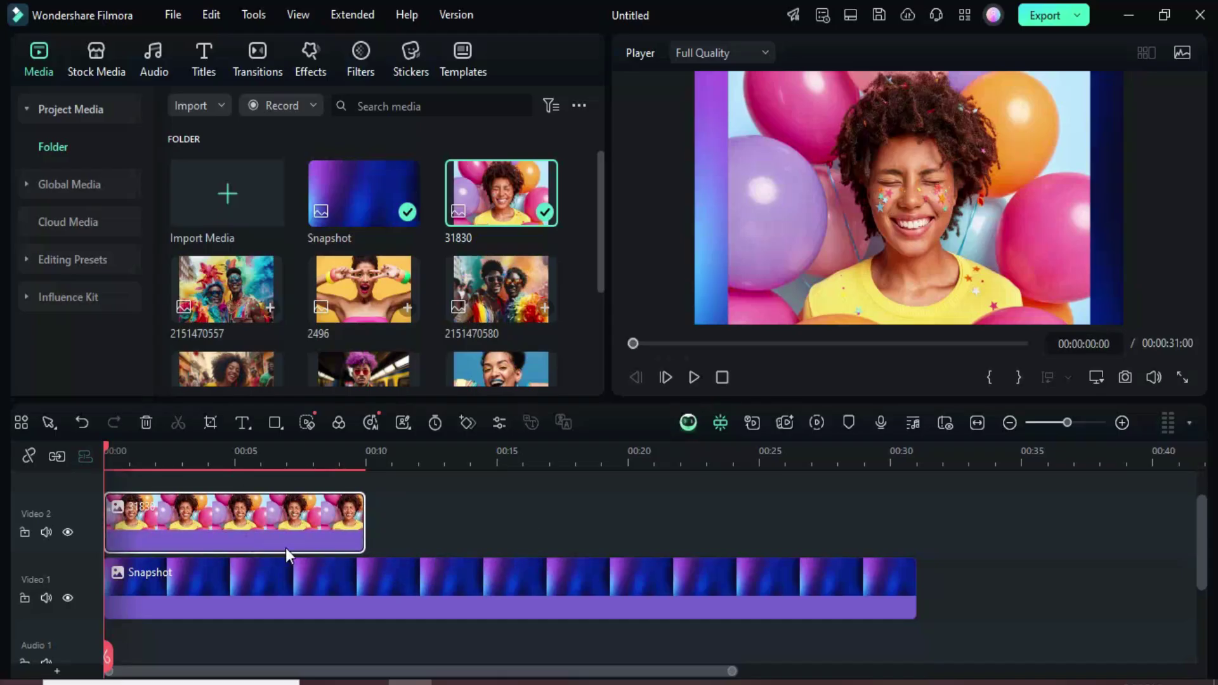
pyautogui.scroll(-1, 446, 587)
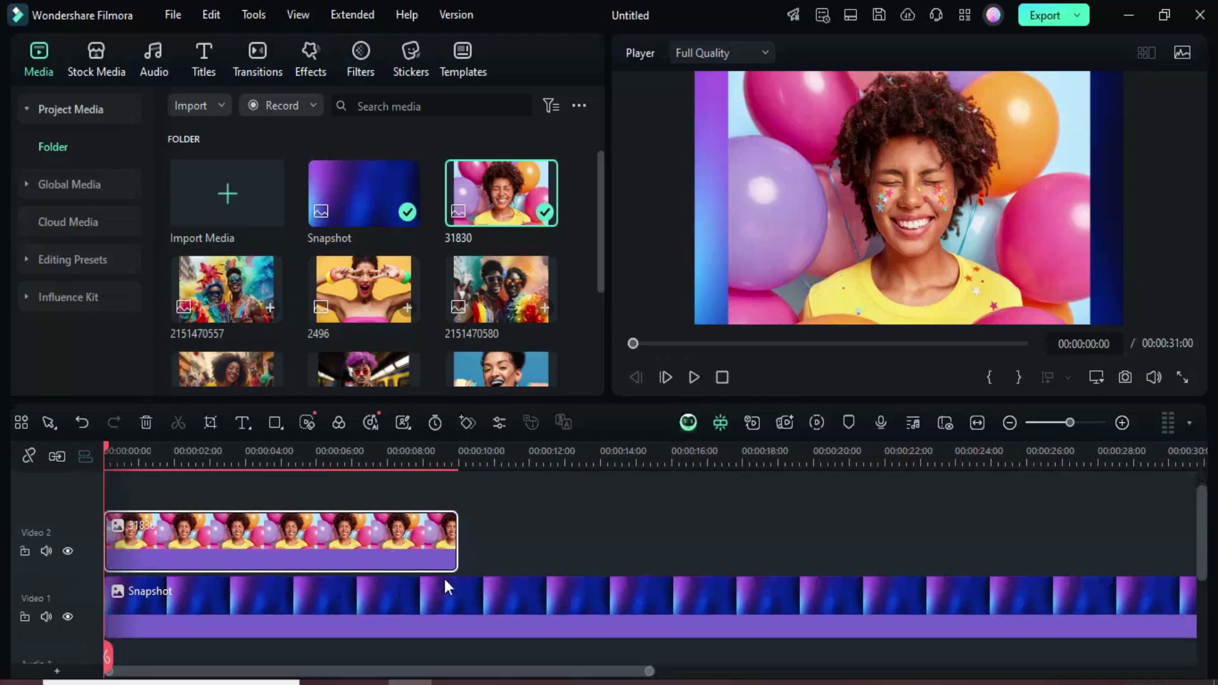
# Add a starting Transform keyframe on photo 31830 with Scale 0 and Position Y -837.
pyautogui.doubleClick(305, 549)
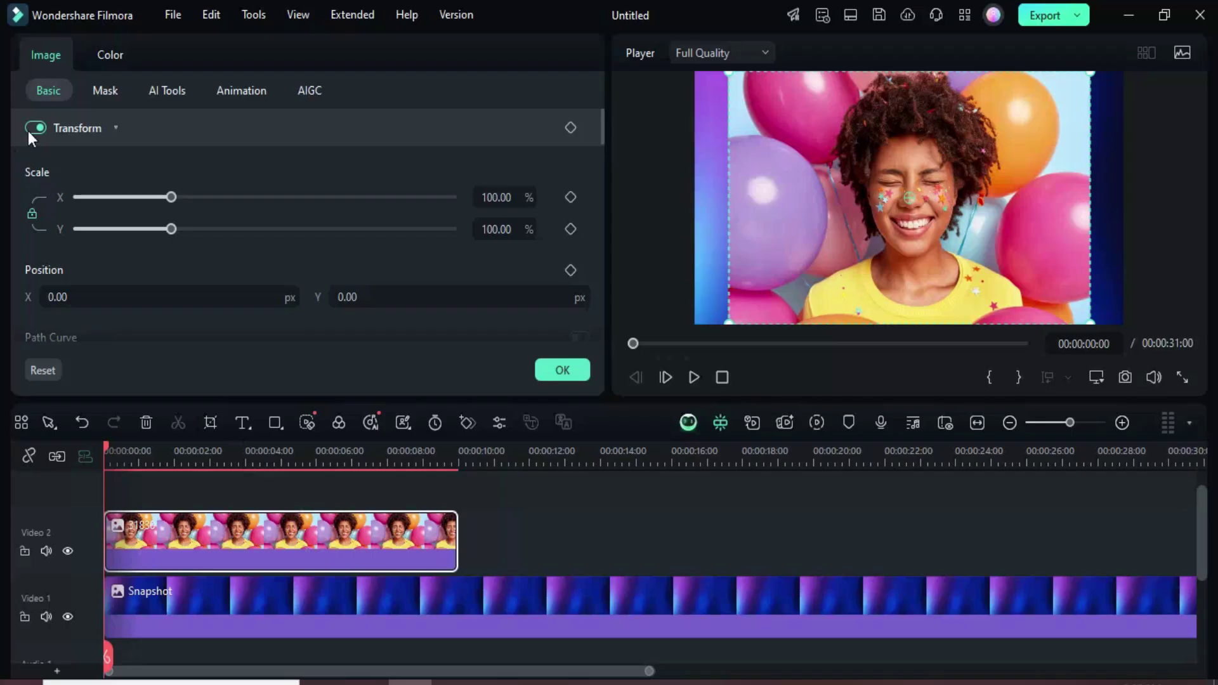
pyautogui.click(571, 128)
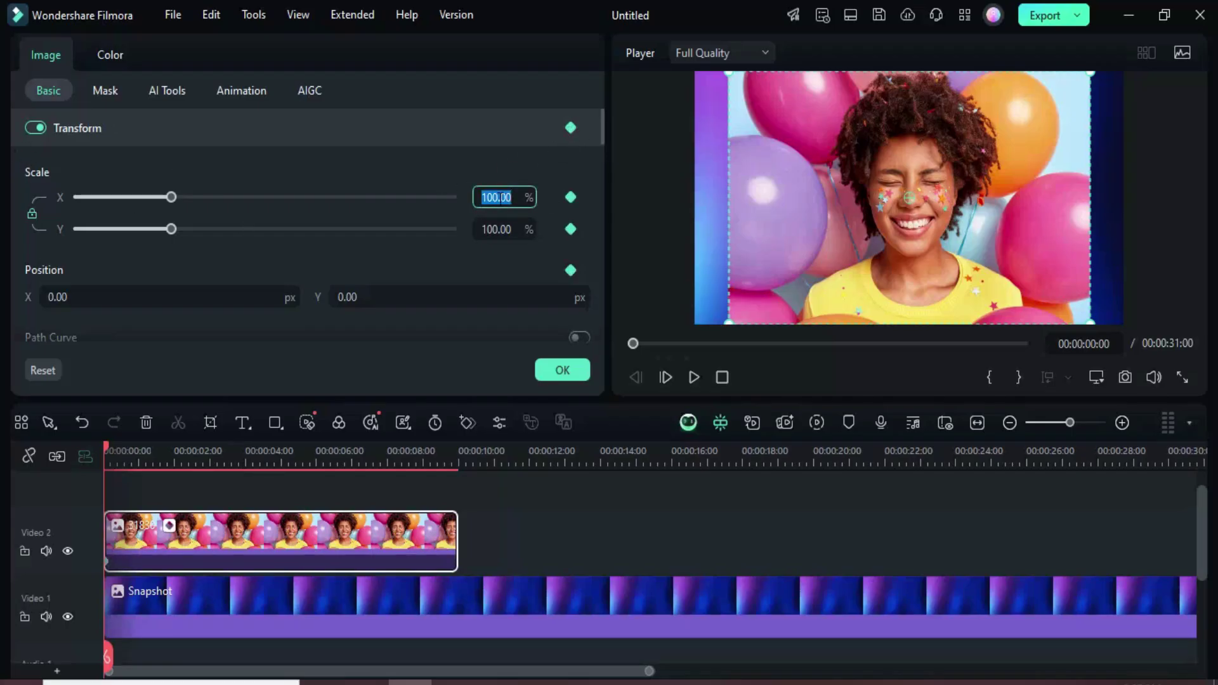
pyautogui.write('0')
pyautogui.press('Return')
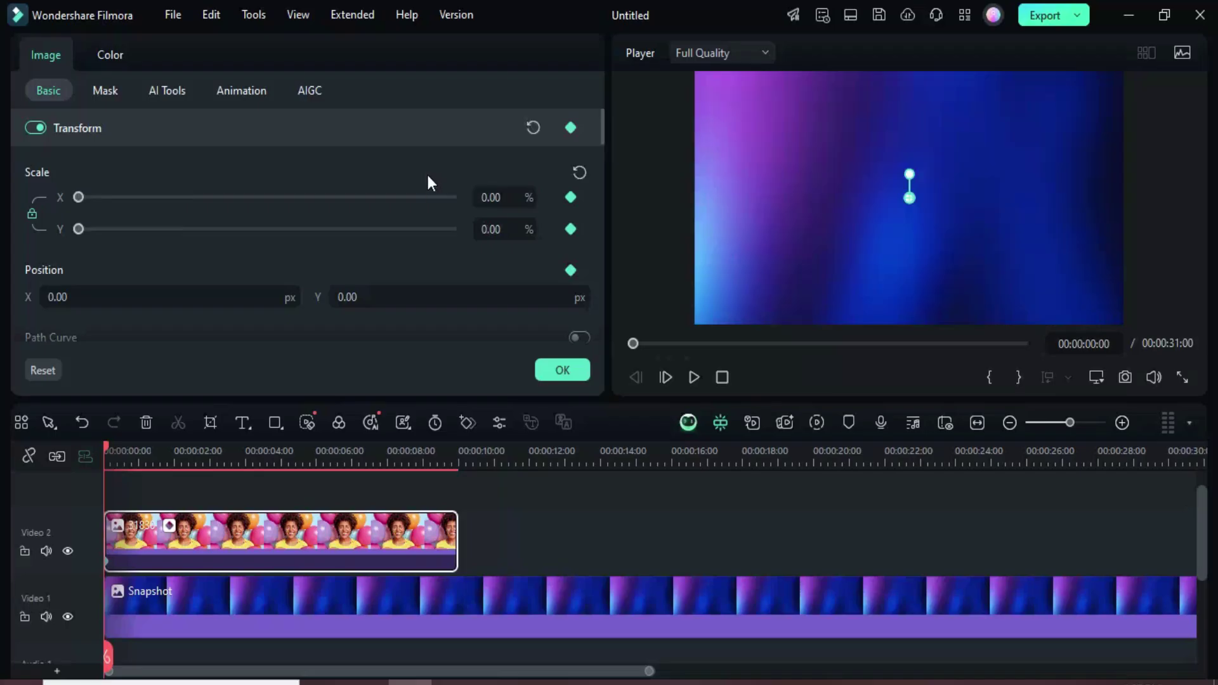
pyautogui.click(350, 297)
pyautogui.write('-8')
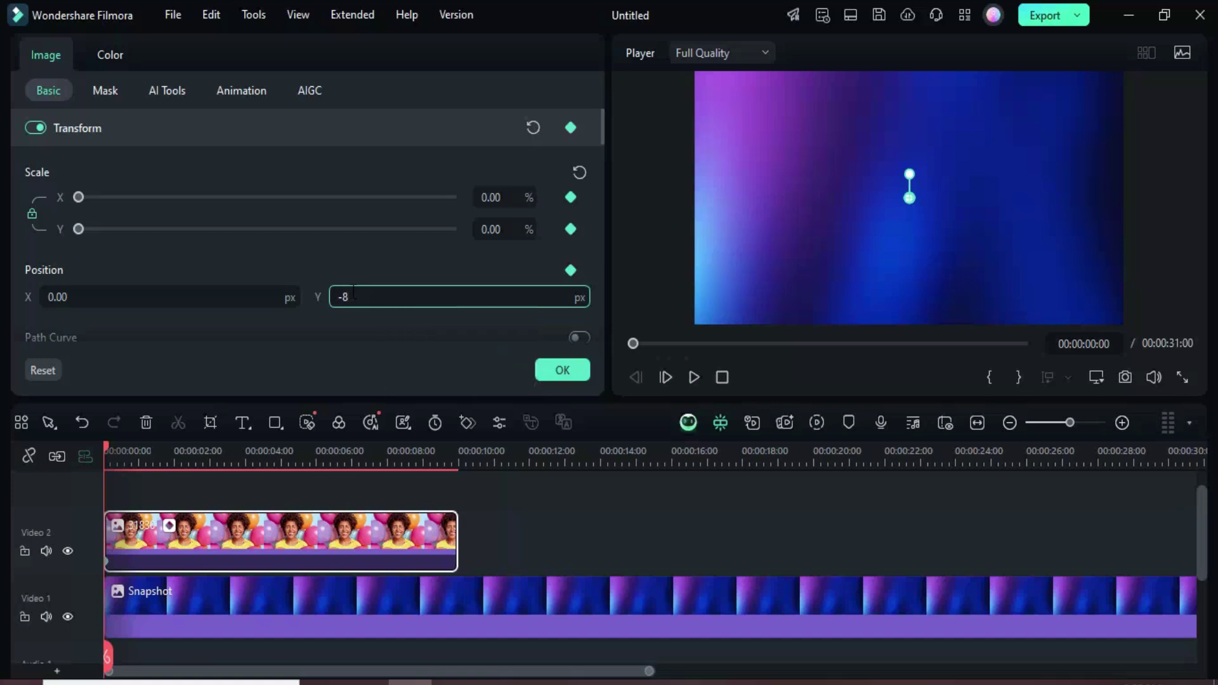
pyautogui.write('37')
pyautogui.press('Return')
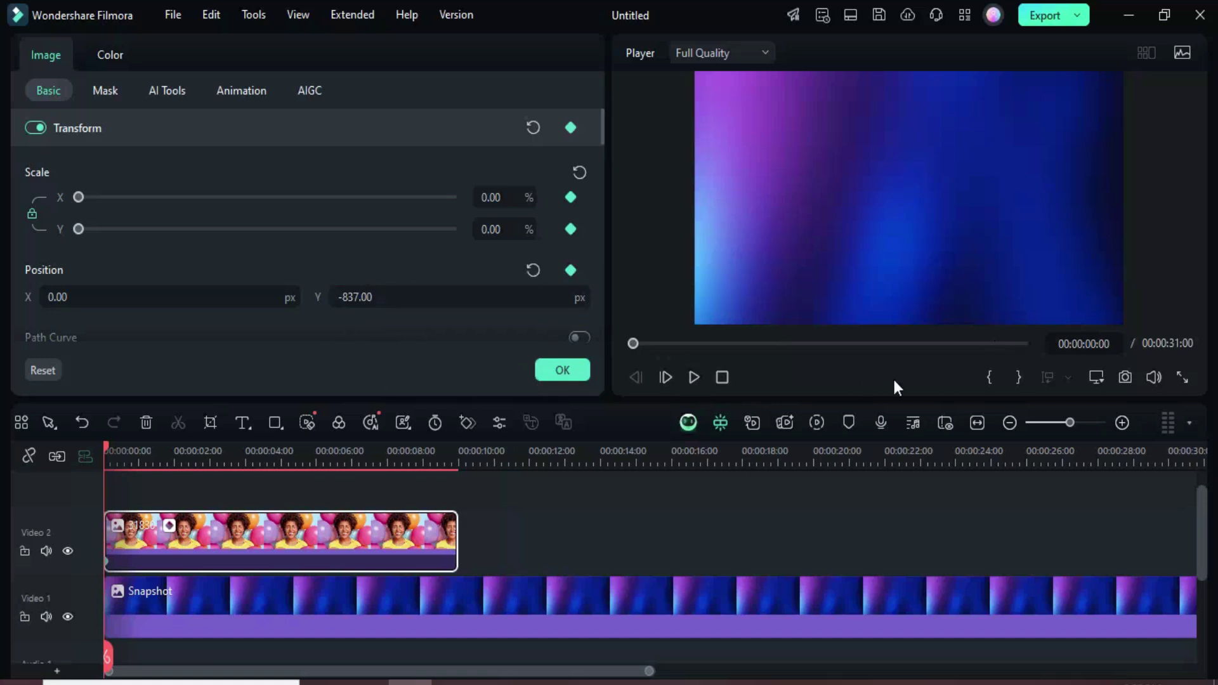
# At the 1-second mark, set the photo's Scale to 55 and Position Y to -675.
pyautogui.moveTo(108, 443); pyautogui.dragTo(139, 444)
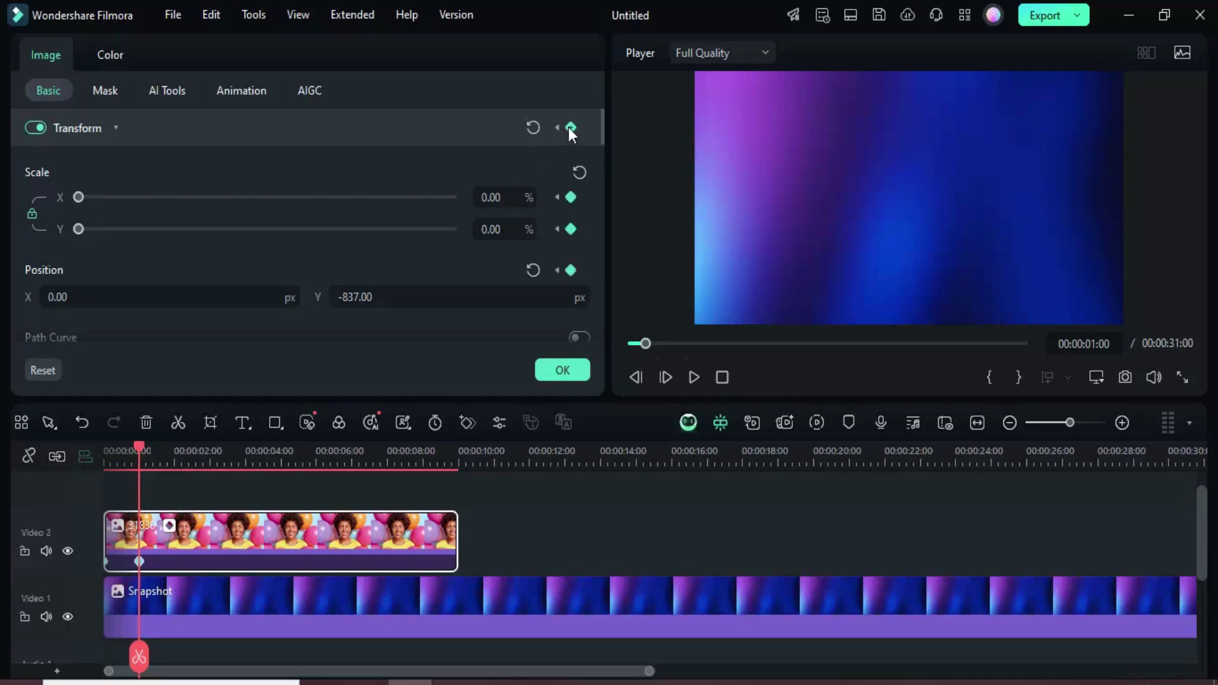
pyautogui.click(491, 198)
pyautogui.press('Return')
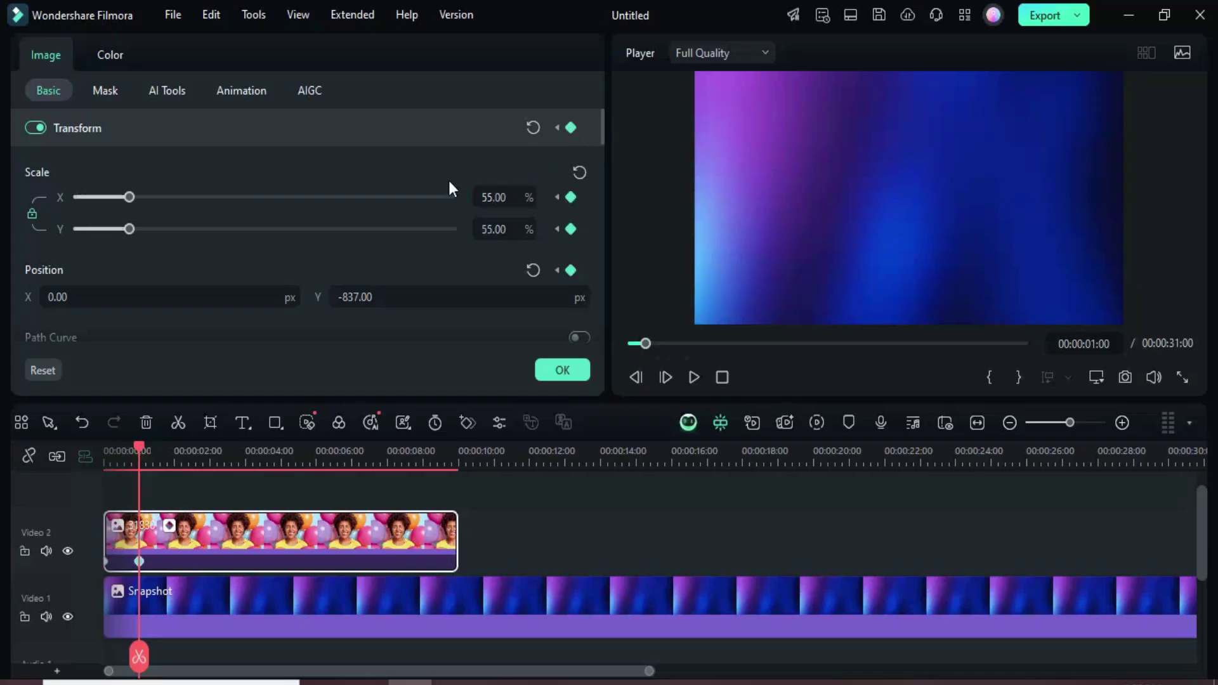
pyautogui.click(479, 234)
pyautogui.press('Tab')
pyautogui.write('-')
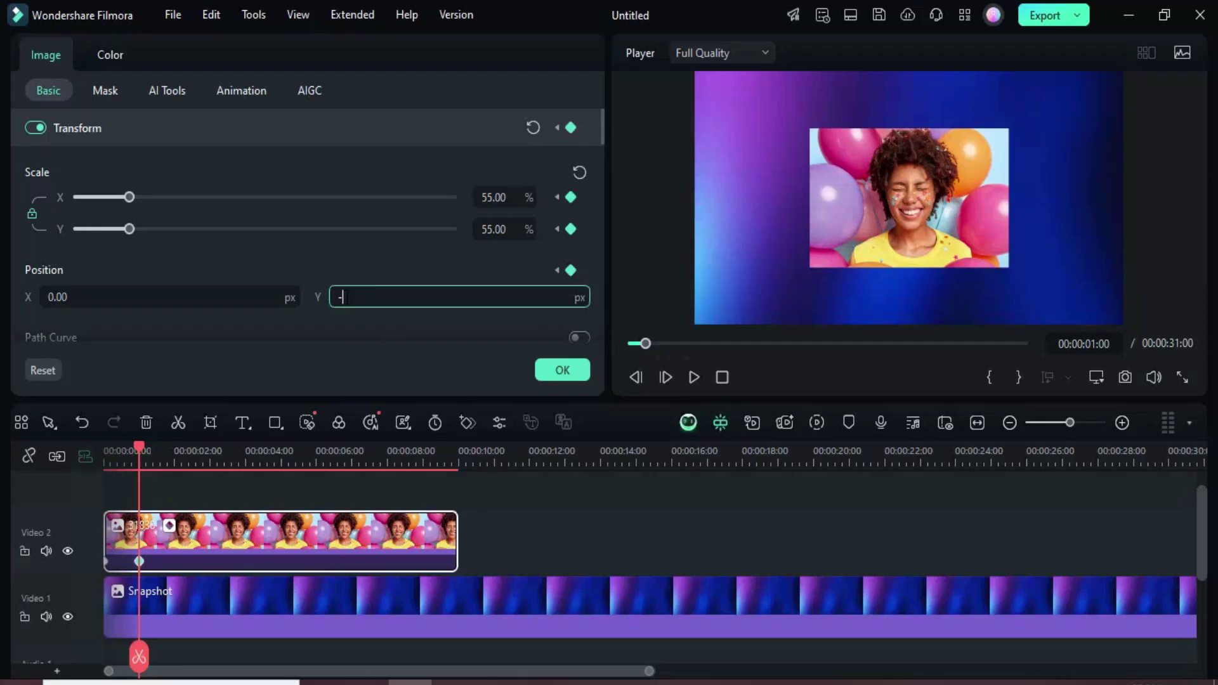
pyautogui.write('675')
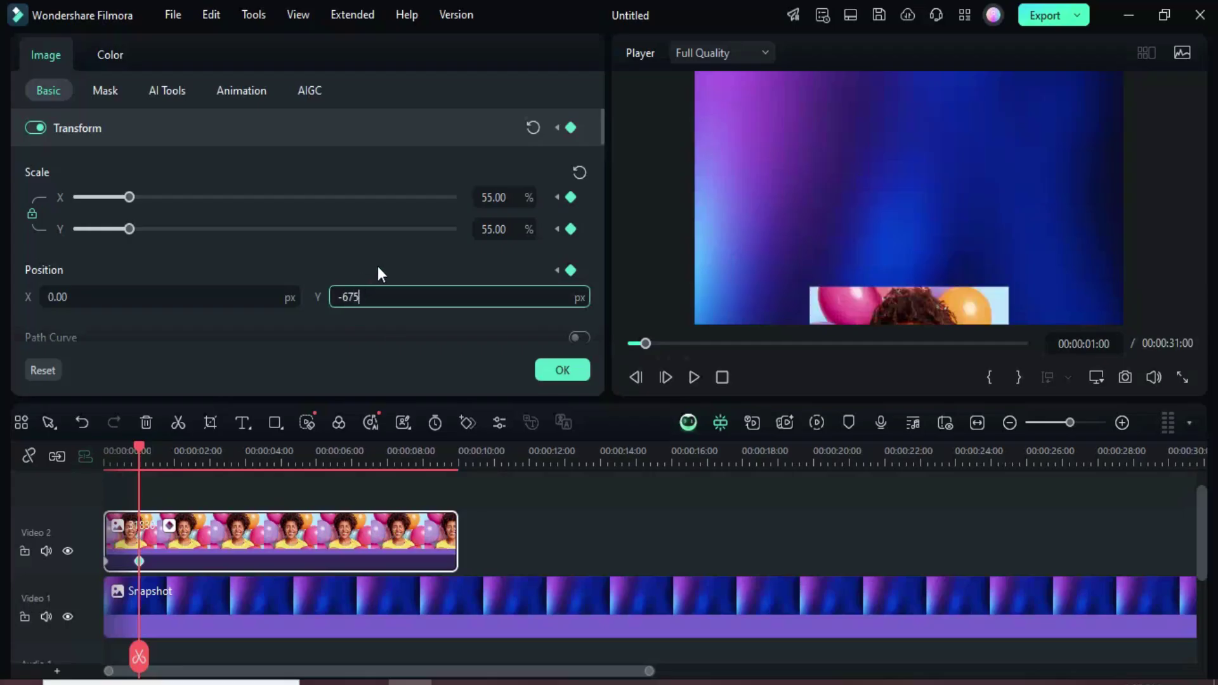
pyautogui.press('Return')
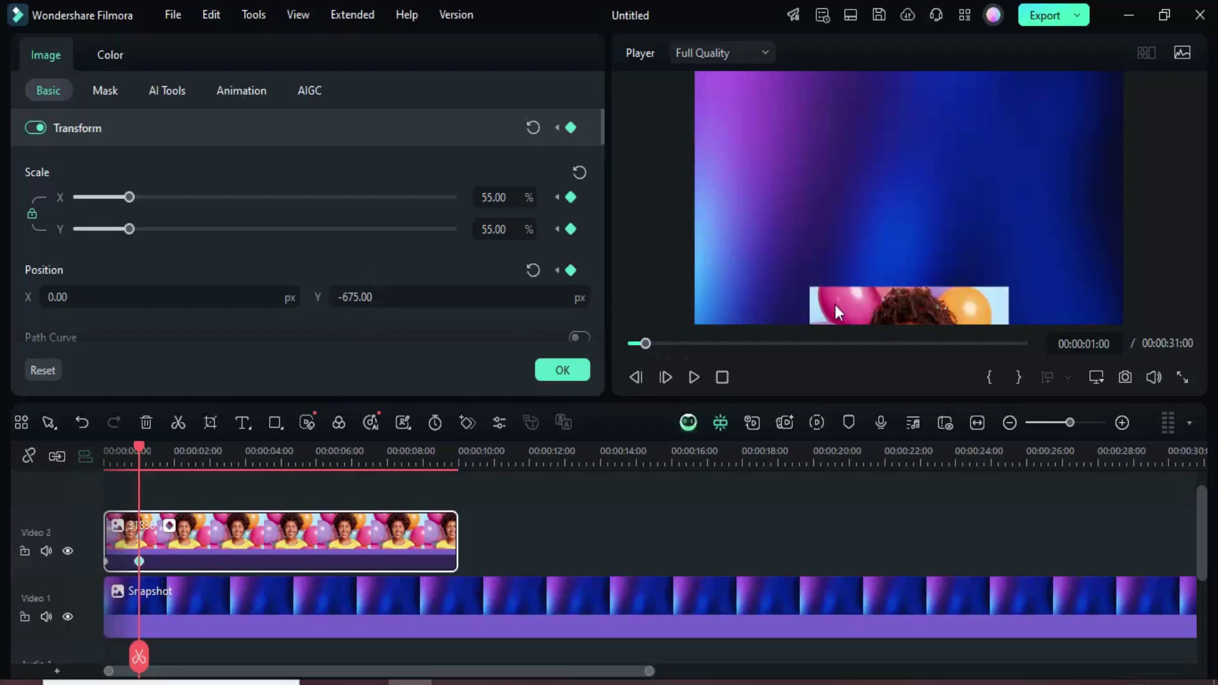
# Add Transform keyframes at 3 s and about 4 s, with 70% scale centred.
pyautogui.moveTo(132, 449); pyautogui.dragTo(211, 441)
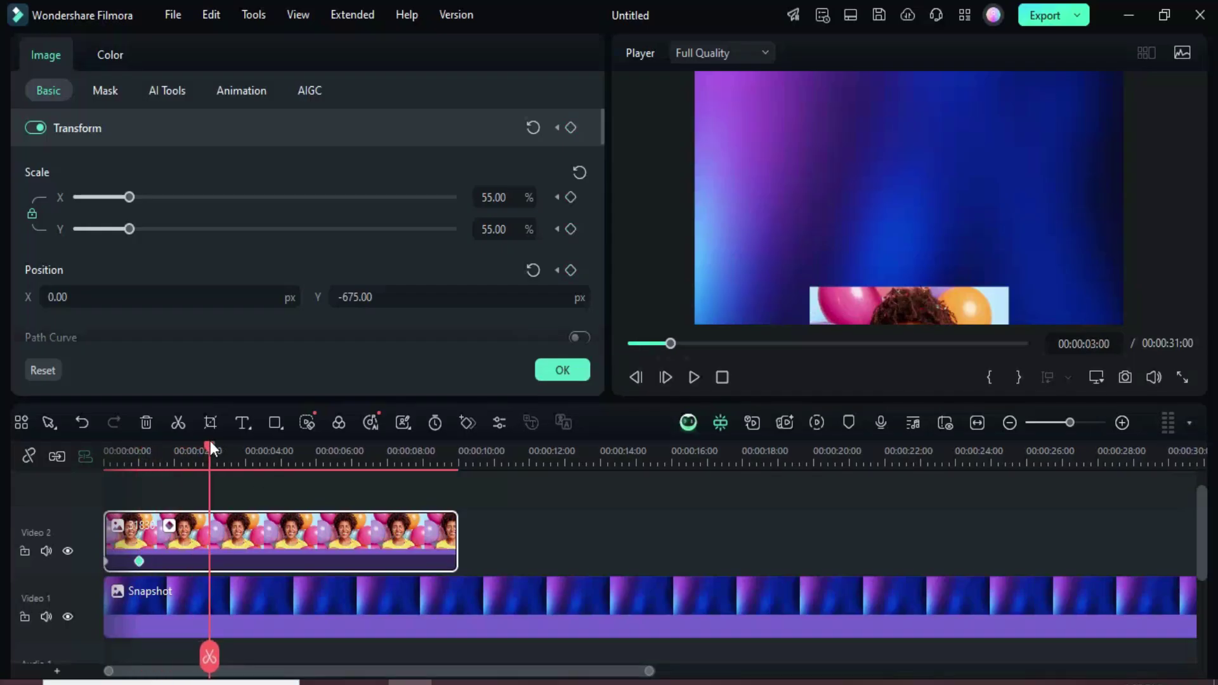
pyautogui.click(570, 128)
pyautogui.moveTo(208, 447); pyautogui.dragTo(246, 443)
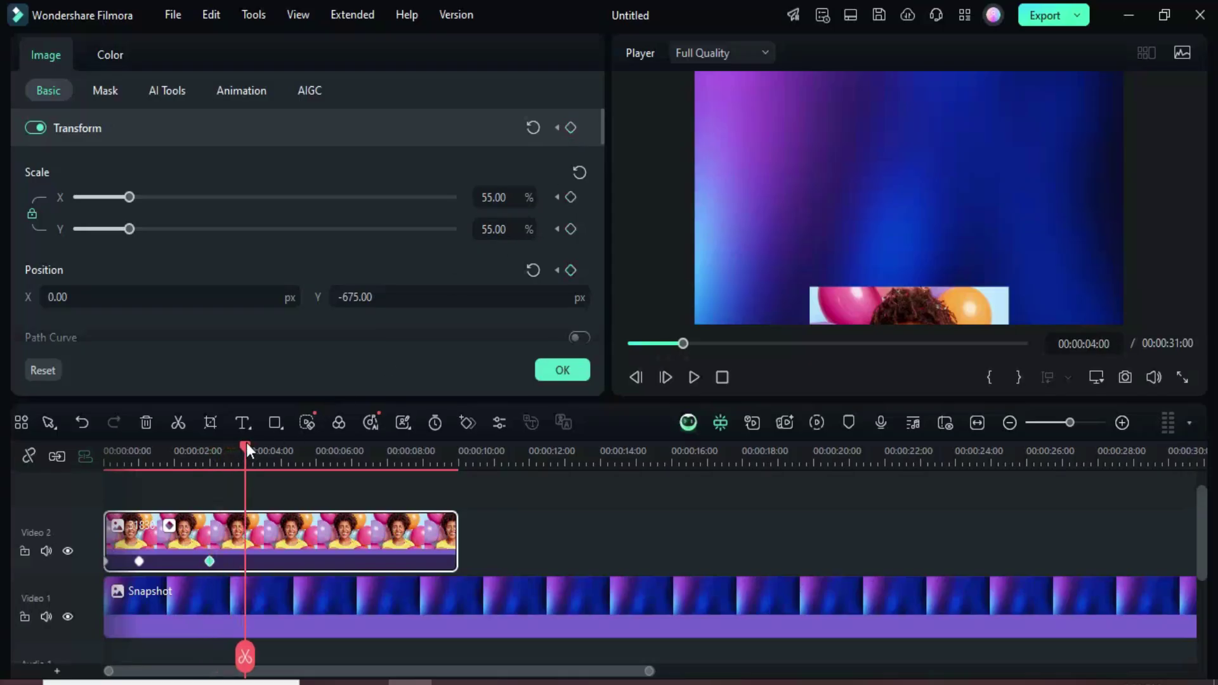
pyautogui.click(570, 128)
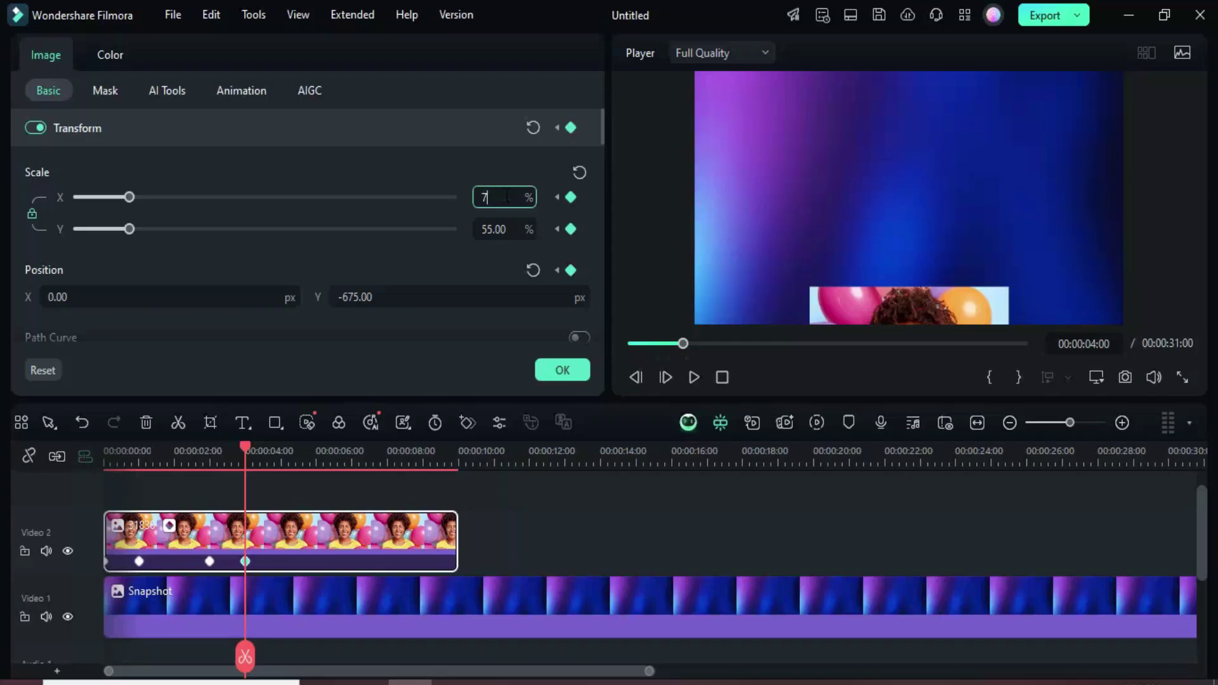
pyautogui.press('Return')
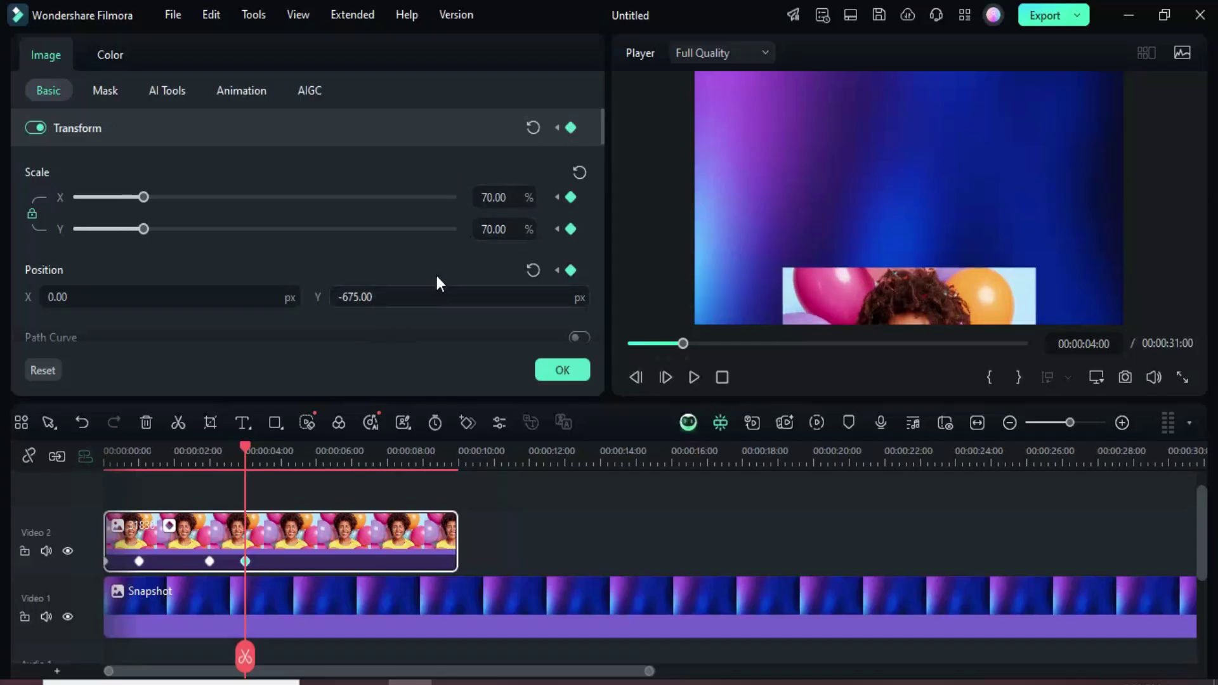
pyautogui.click(533, 271)
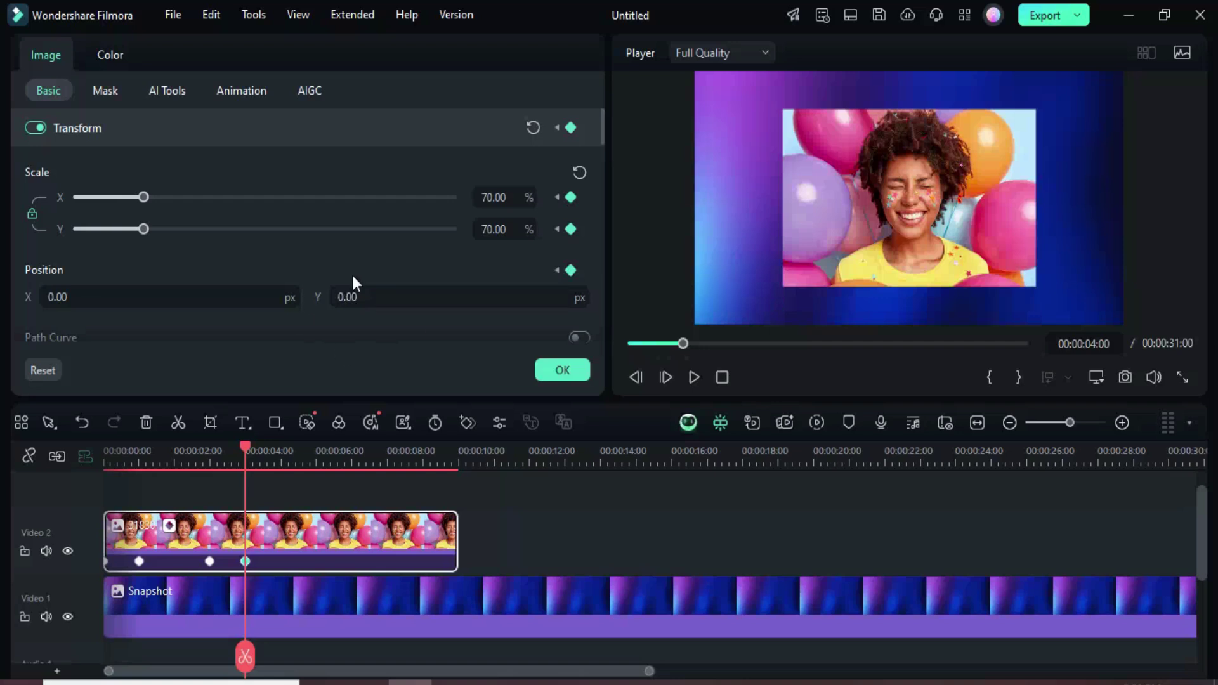
# Add keyframes at 6 s and 7 s, setting 55% scale and Position Y 675 at 7 s.
pyautogui.moveTo(245, 447); pyautogui.dragTo(317, 439)
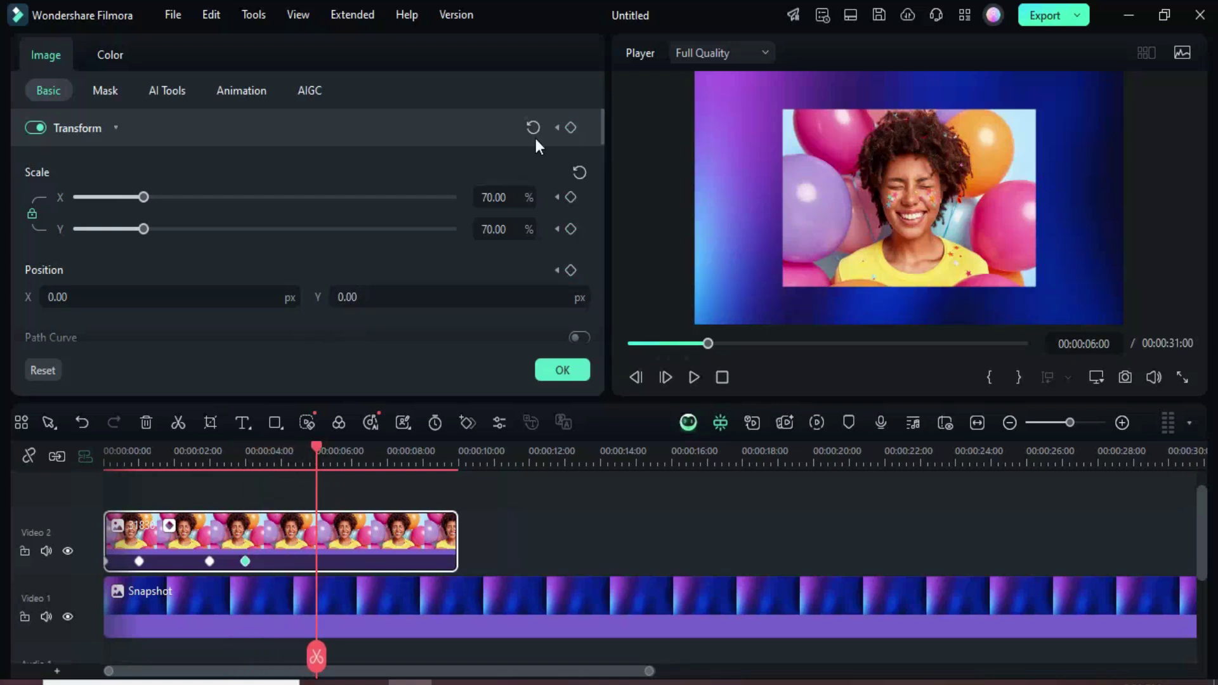
pyautogui.click(570, 128)
pyautogui.moveTo(314, 440); pyautogui.dragTo(353, 445)
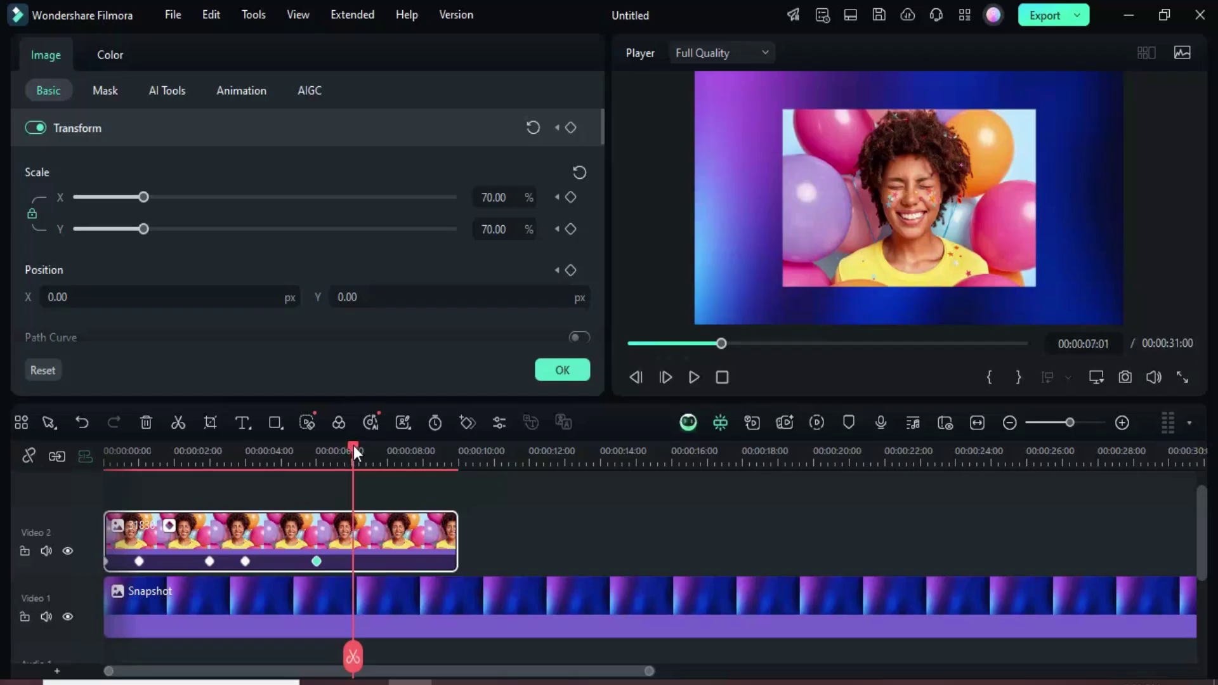
pyautogui.click(570, 127)
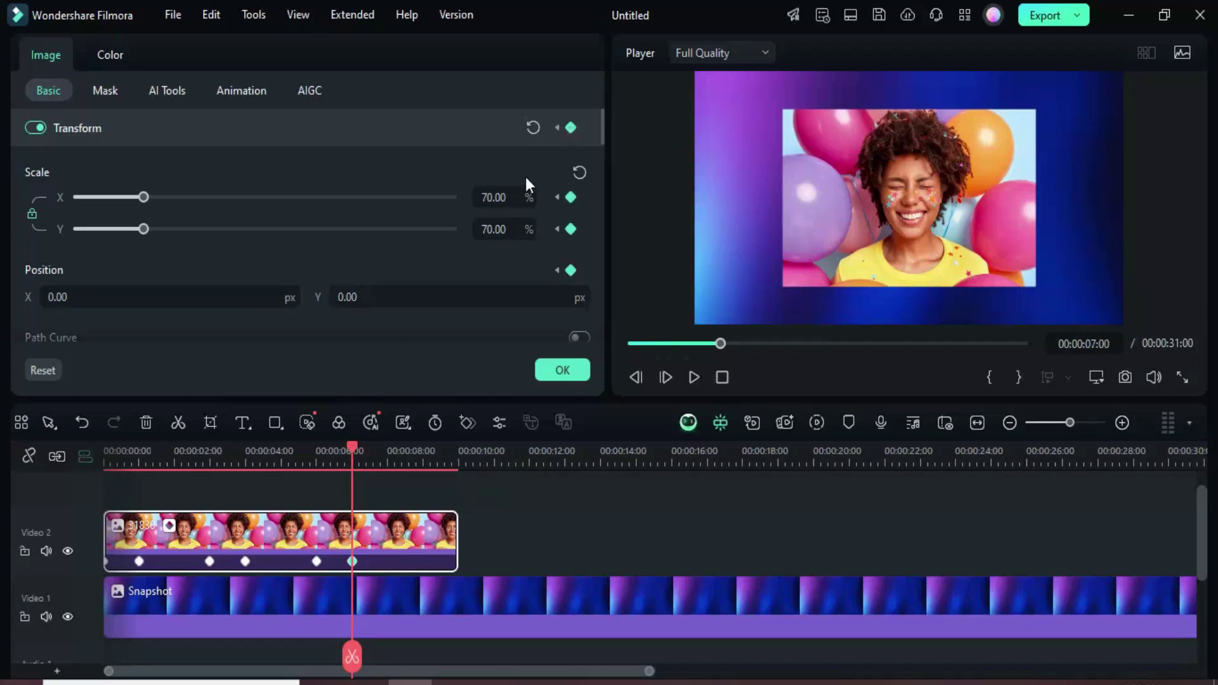
pyautogui.click(495, 197)
pyautogui.write('55')
pyautogui.press('Return')
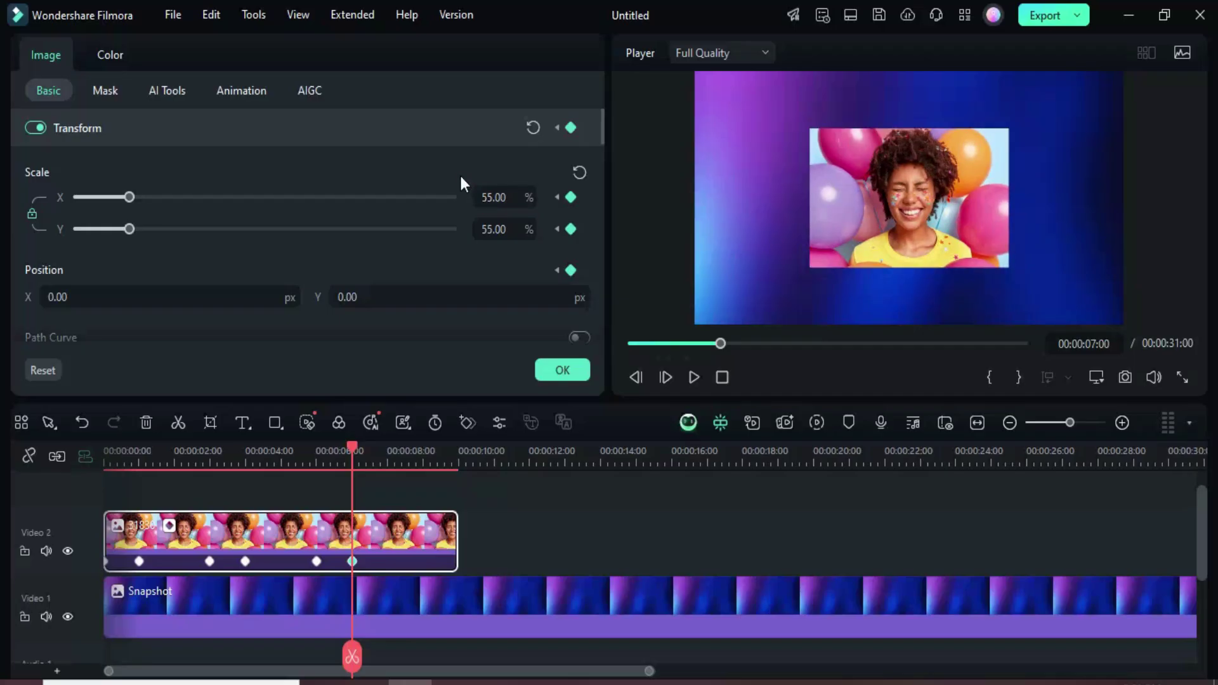
pyautogui.click(369, 298)
pyautogui.press('Return')
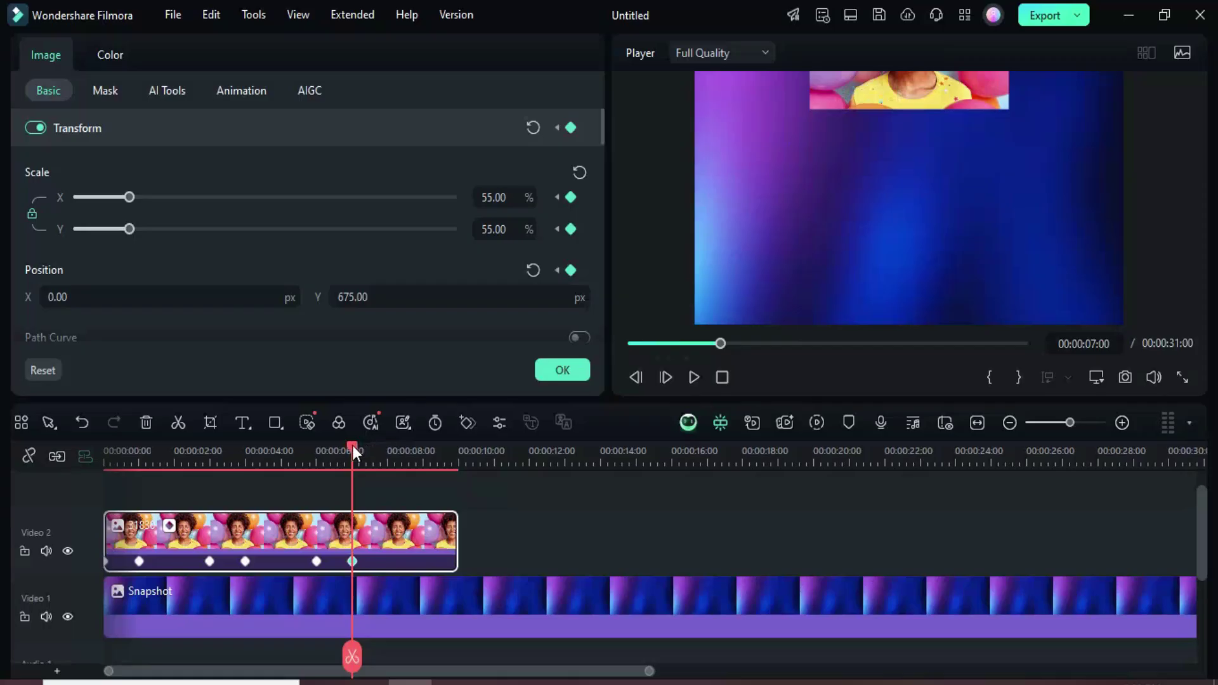
# Add a hold keyframe at 8:23, then at 9:24 set Scale 0 and Position Y 837.
pyautogui.moveTo(352, 445); pyautogui.dragTo(423, 440)
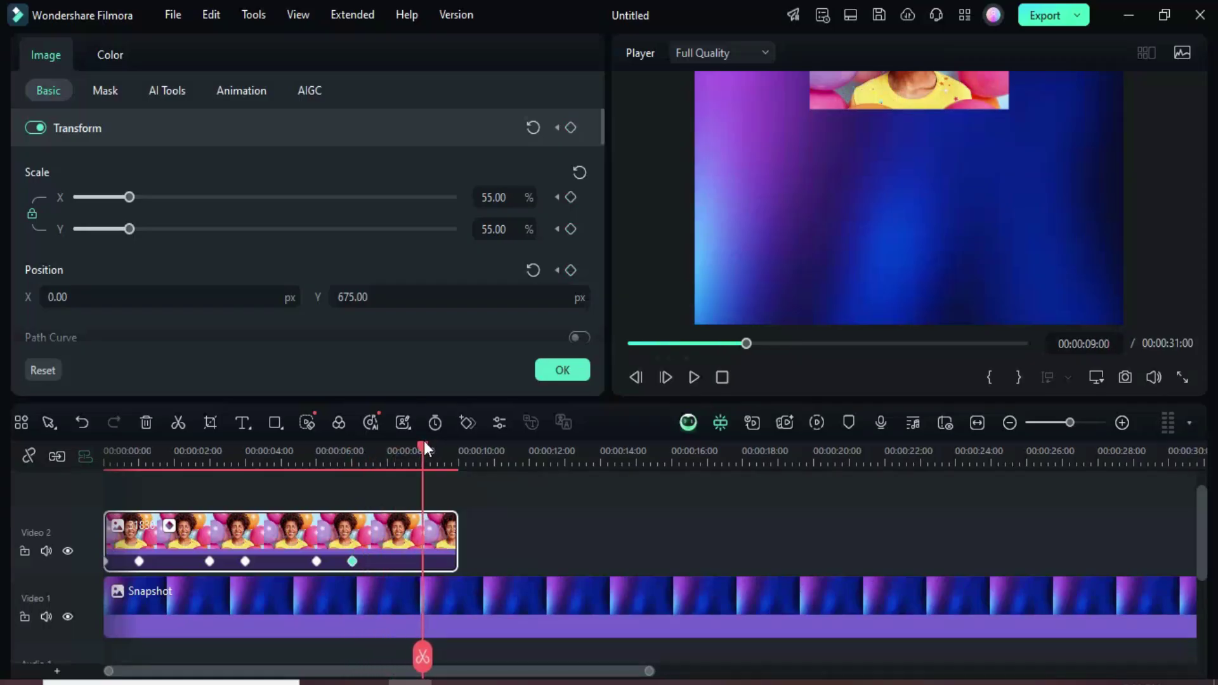
pyautogui.click(571, 126)
pyautogui.moveTo(423, 450); pyautogui.dragTo(458, 451)
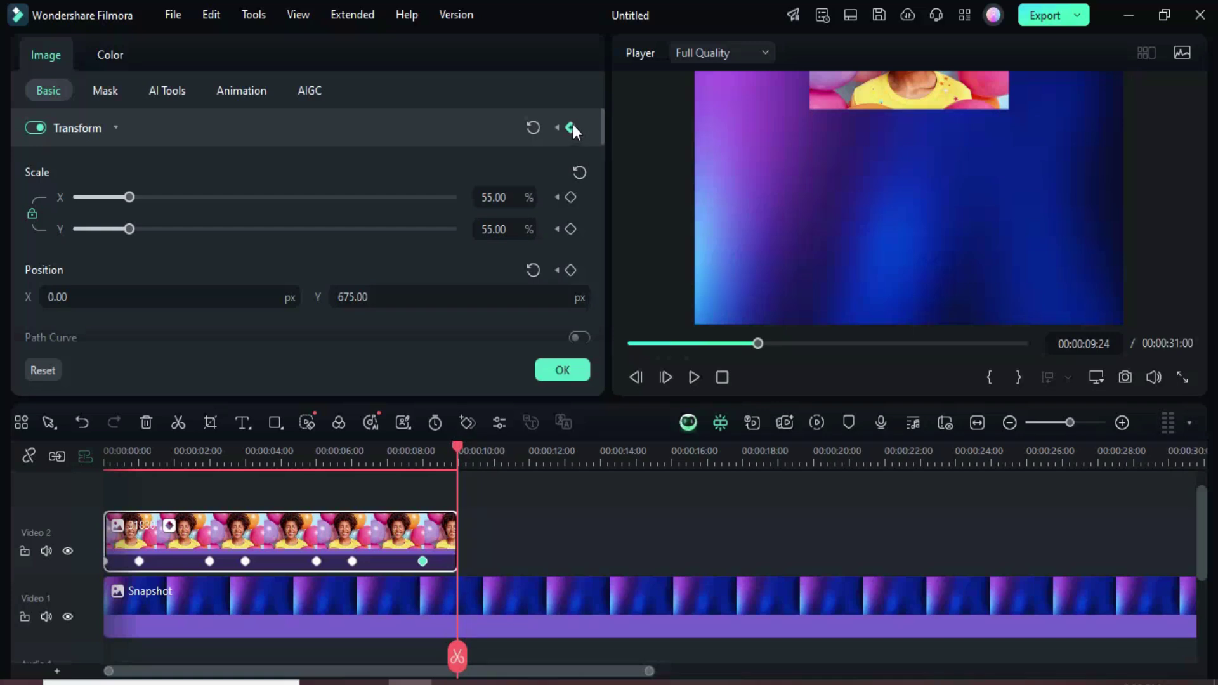
pyautogui.click(501, 198)
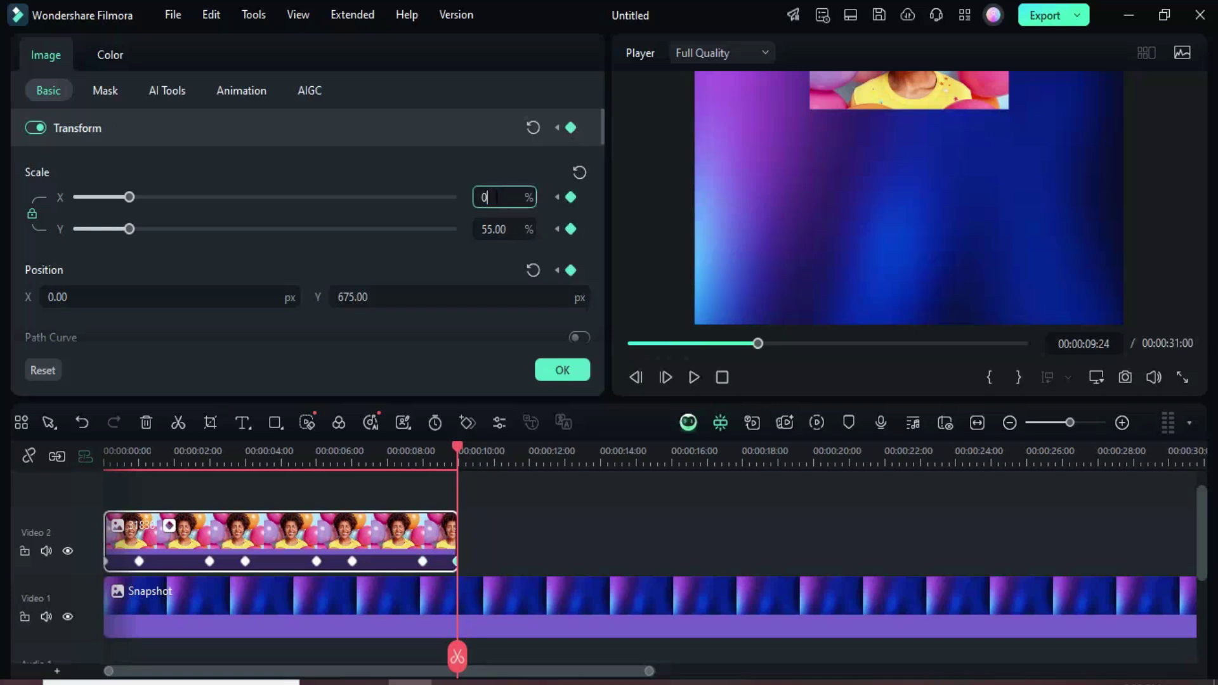
pyautogui.write('0')
pyautogui.press('Return')
pyautogui.click(365, 298)
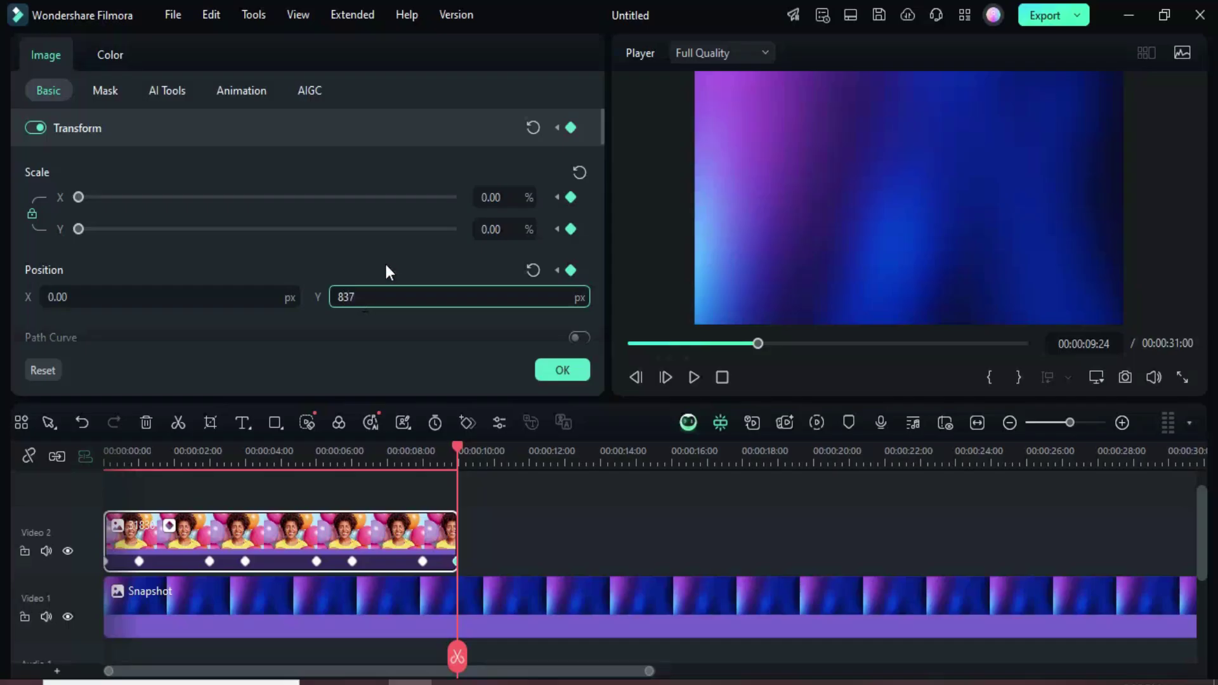
pyautogui.press('Return')
pyautogui.click(554, 372)
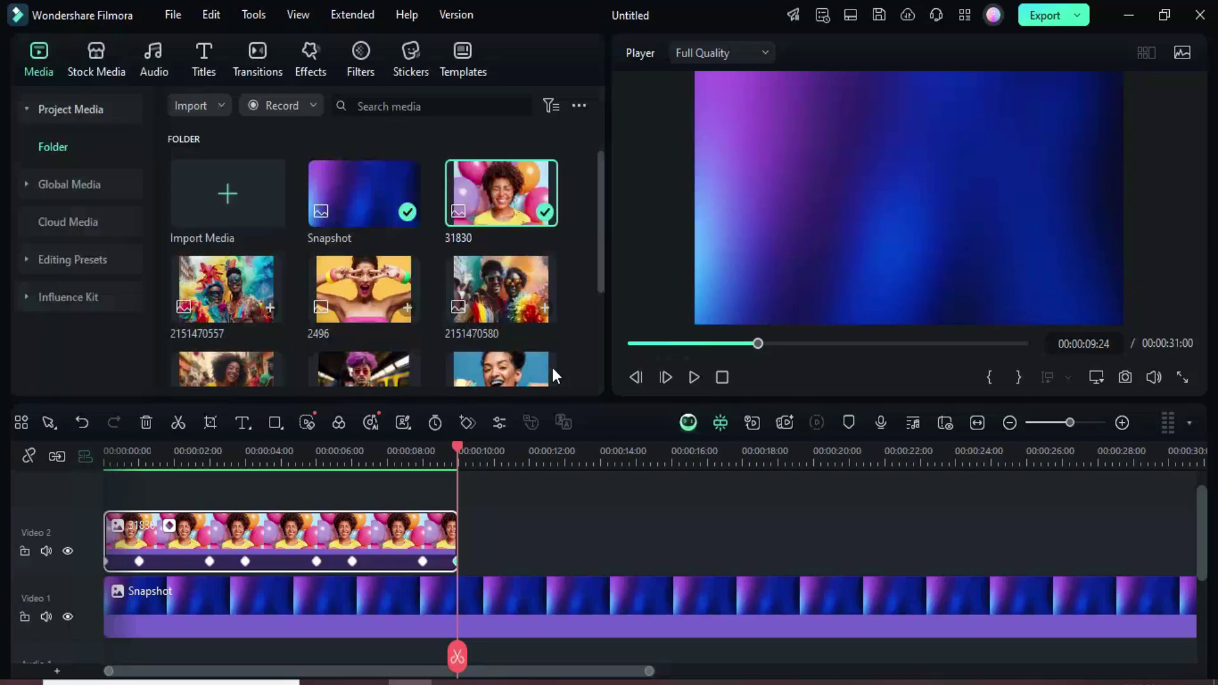
pyautogui.click(630, 344)
pyautogui.click(695, 378)
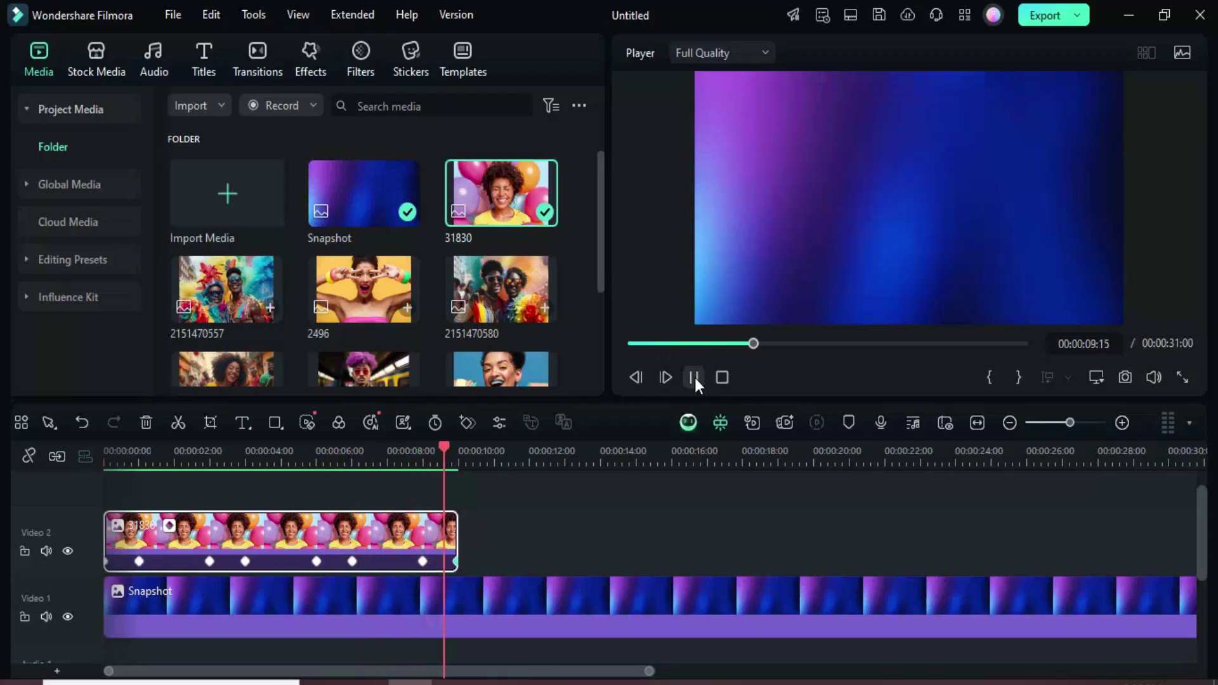
pyautogui.click(695, 378)
# Copy the animated 31830 clip onto a new track starting at the 3-second keyframe.
pyautogui.moveTo(470, 451); pyautogui.dragTo(159, 451)
pyautogui.click(209, 562)
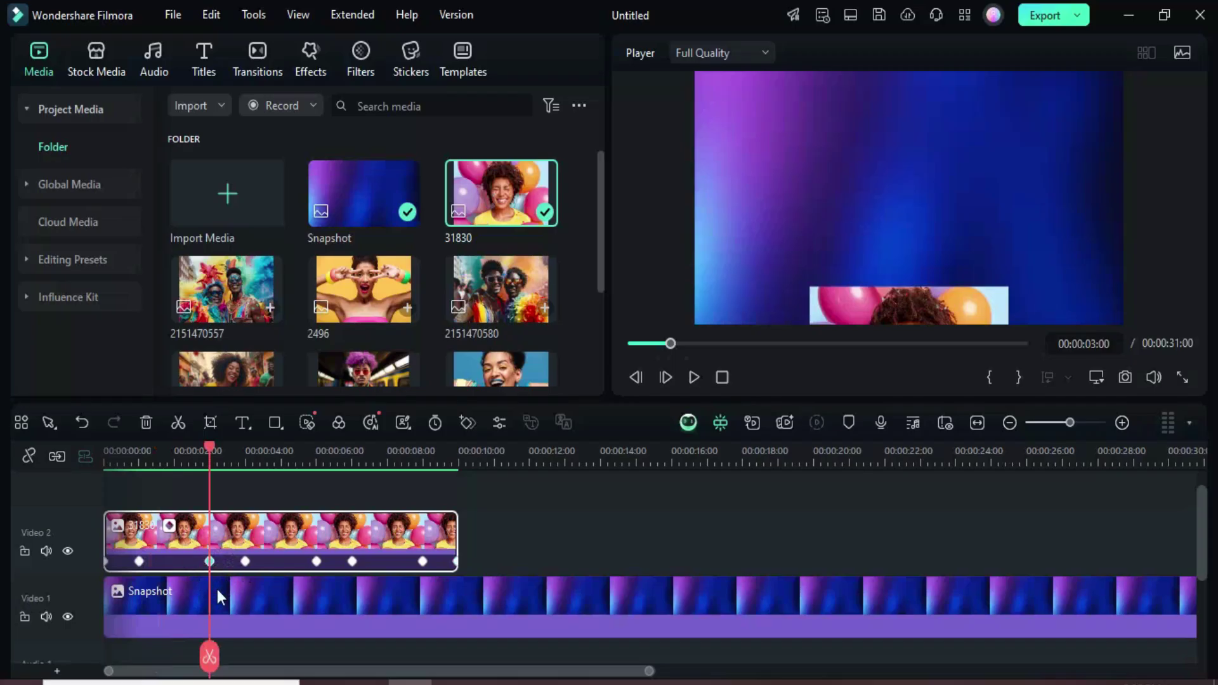
pyautogui.moveTo(254, 538); pyautogui.dragTo(798, 501)
# Stack further copies on new top tracks, each starting three seconds after the previous one.
pyautogui.click(422, 561)
pyautogui.click(743, 589)
pyautogui.moveTo(751, 571); pyautogui.dragTo(857, 489)
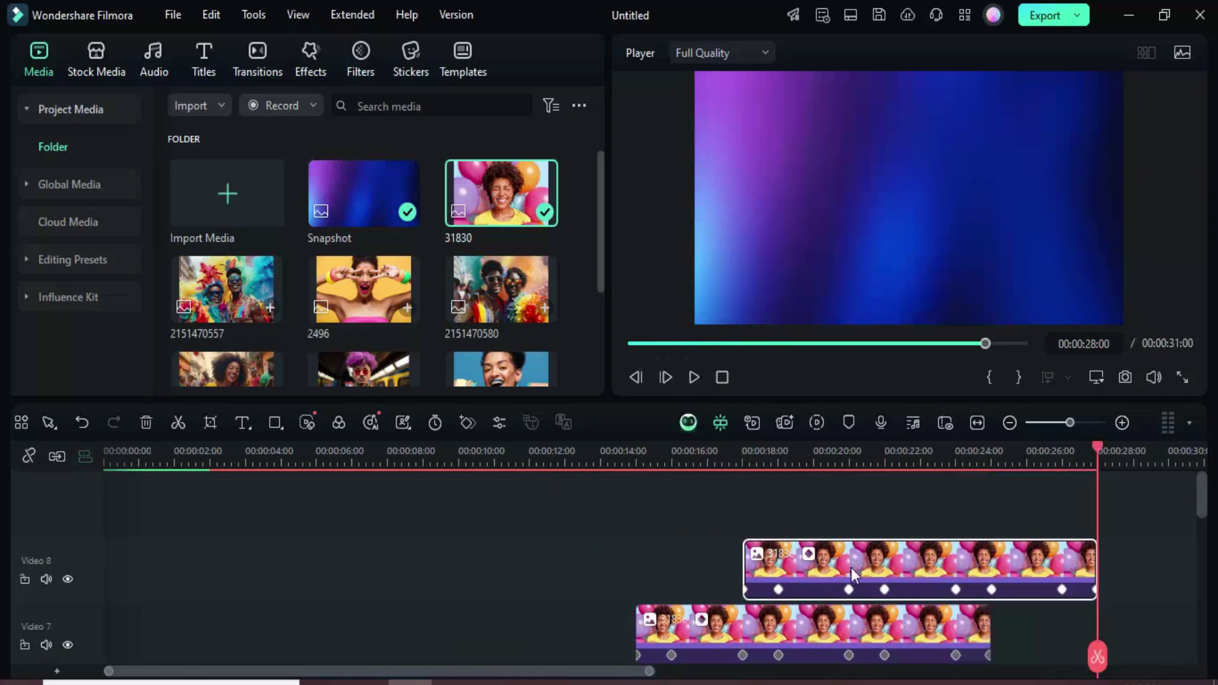
pyautogui.click(849, 589)
pyautogui.moveTo(850, 567); pyautogui.dragTo(961, 510)
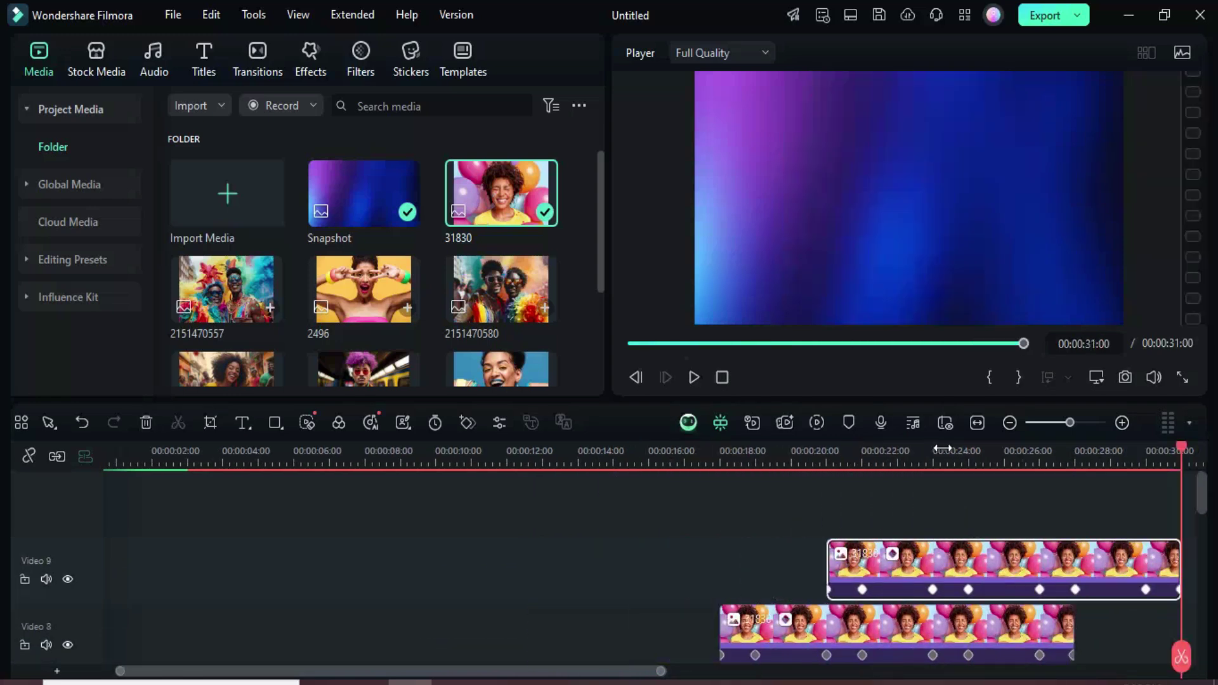
pyautogui.keyDown('ctrl'); pyautogui.scroll(-3, 657, 529); pyautogui.keyUp('ctrl')
pyautogui.scroll(-2, 657, 530)
pyautogui.press('Home')
pyautogui.scroll(-4, 444, 553)
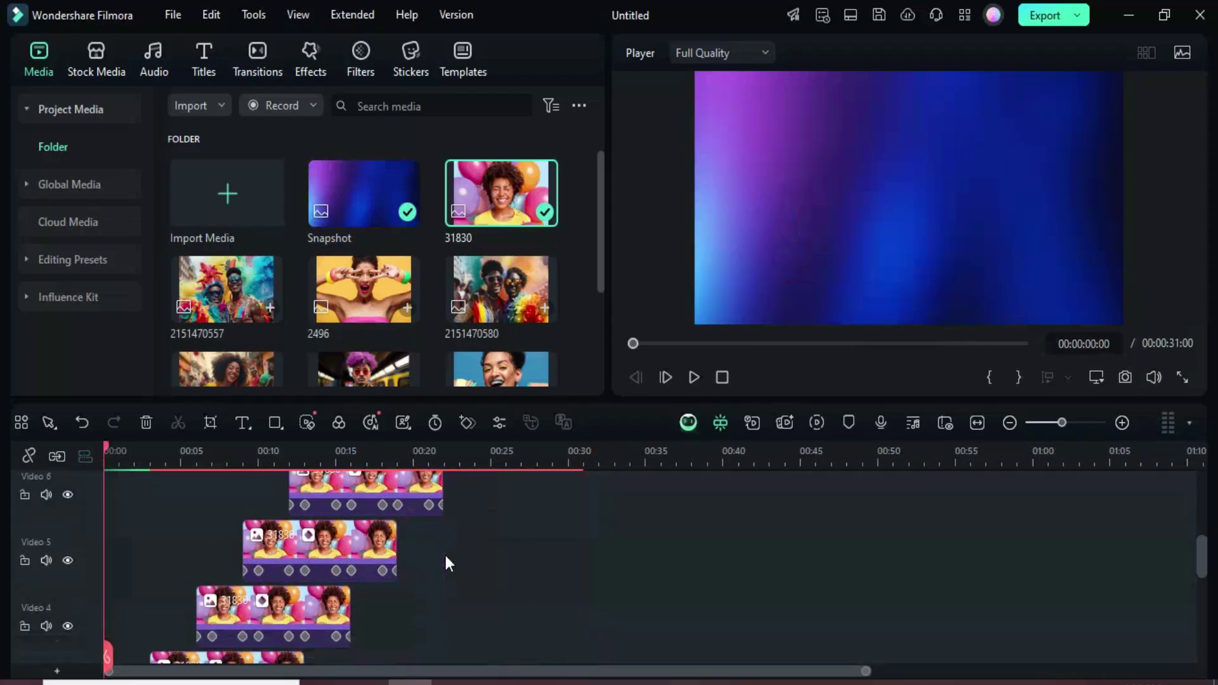
pyautogui.scroll(6, 549, 477)
pyautogui.scroll(-6, 615, 507)
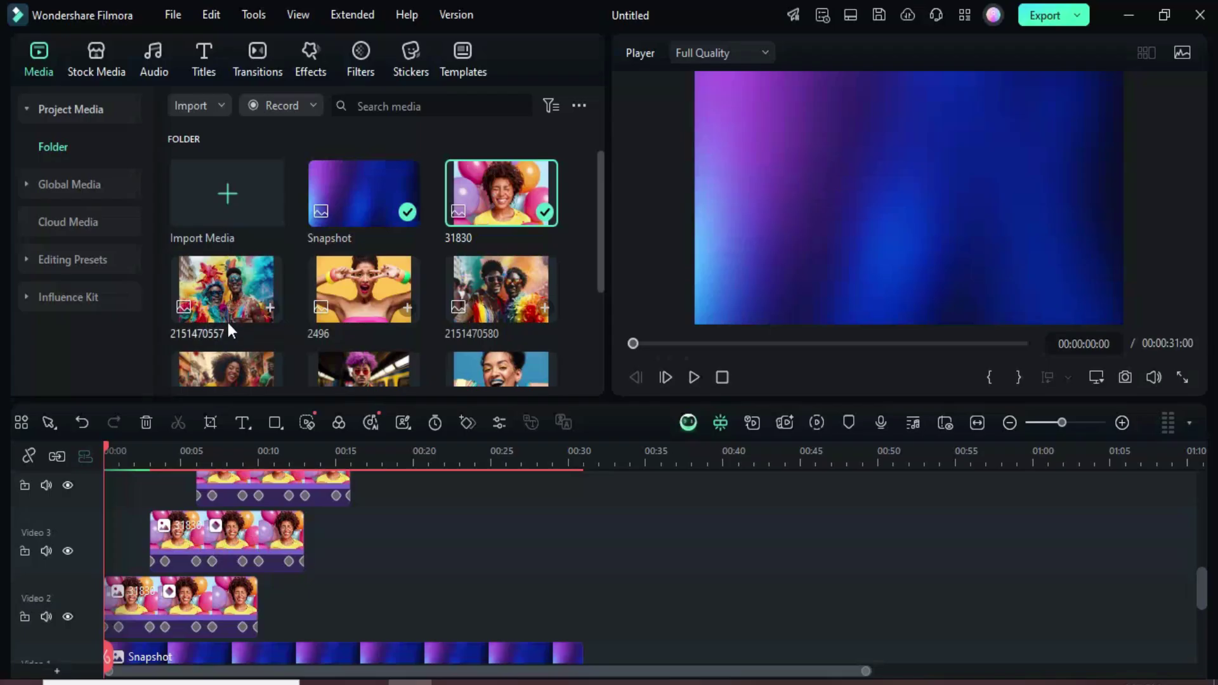
pyautogui.moveTo(227, 323); pyautogui.dragTo(229, 546)
pyautogui.scroll(1, 253, 497)
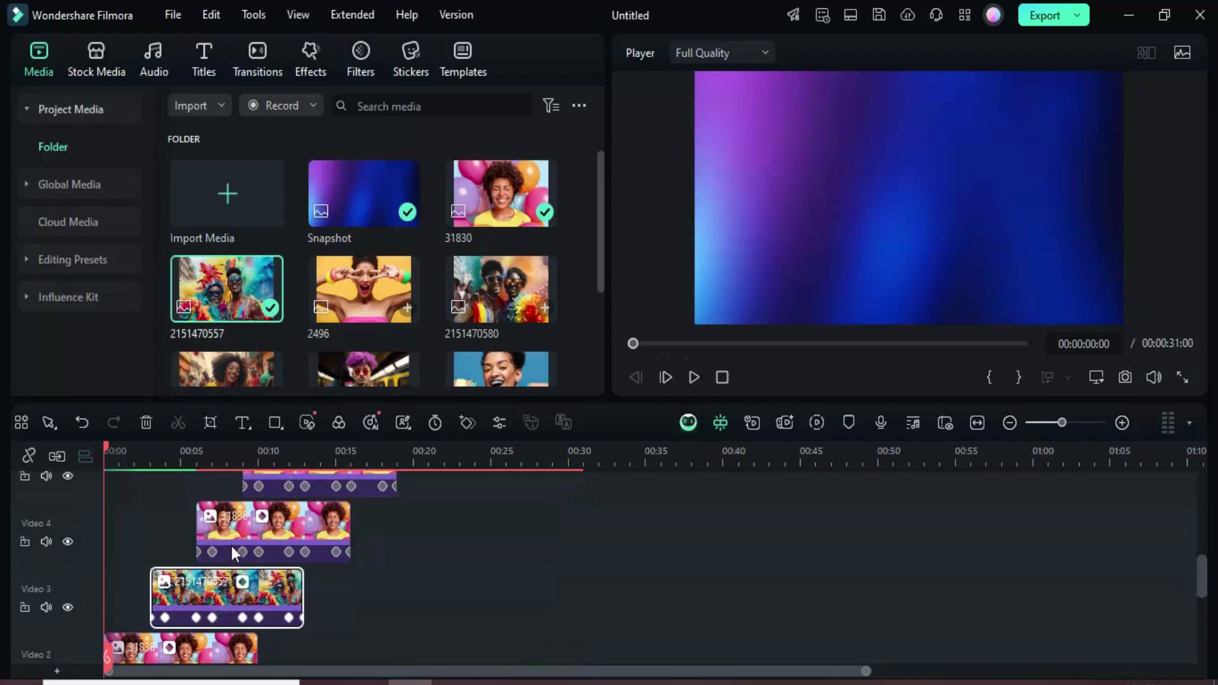
pyautogui.moveTo(340, 290); pyautogui.dragTo(310, 546)
pyautogui.scroll(1, 308, 542)
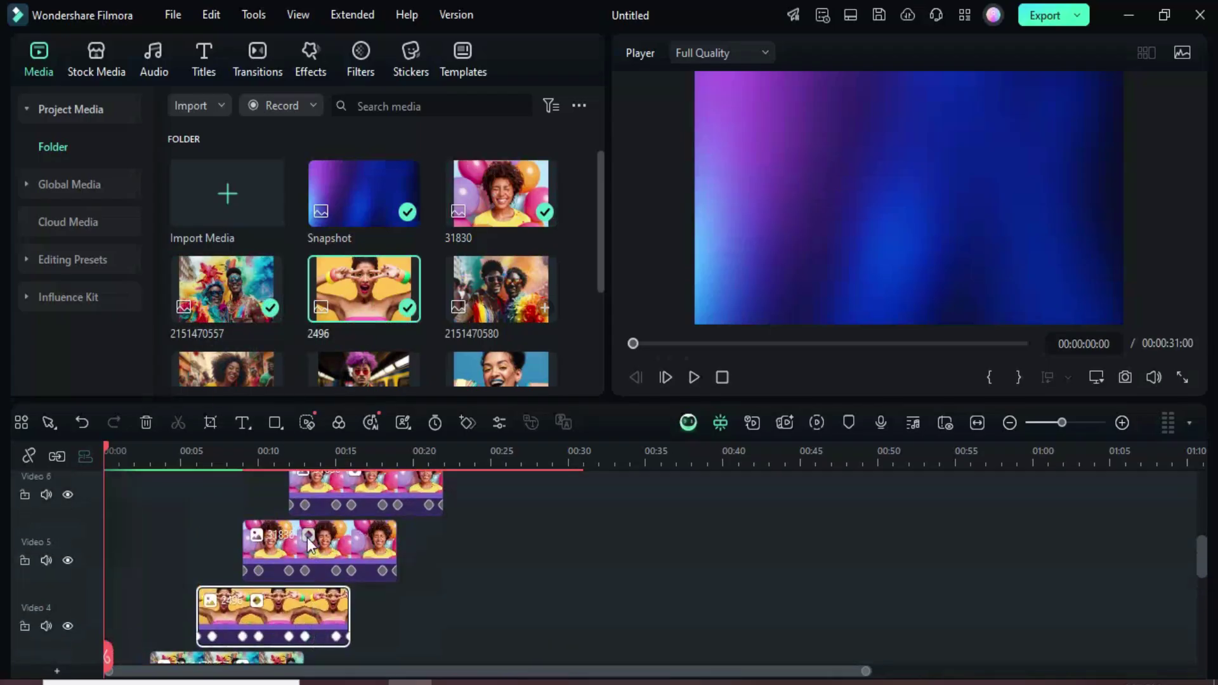
pyautogui.moveTo(477, 302); pyautogui.dragTo(335, 568)
pyautogui.scroll(1, 364, 536)
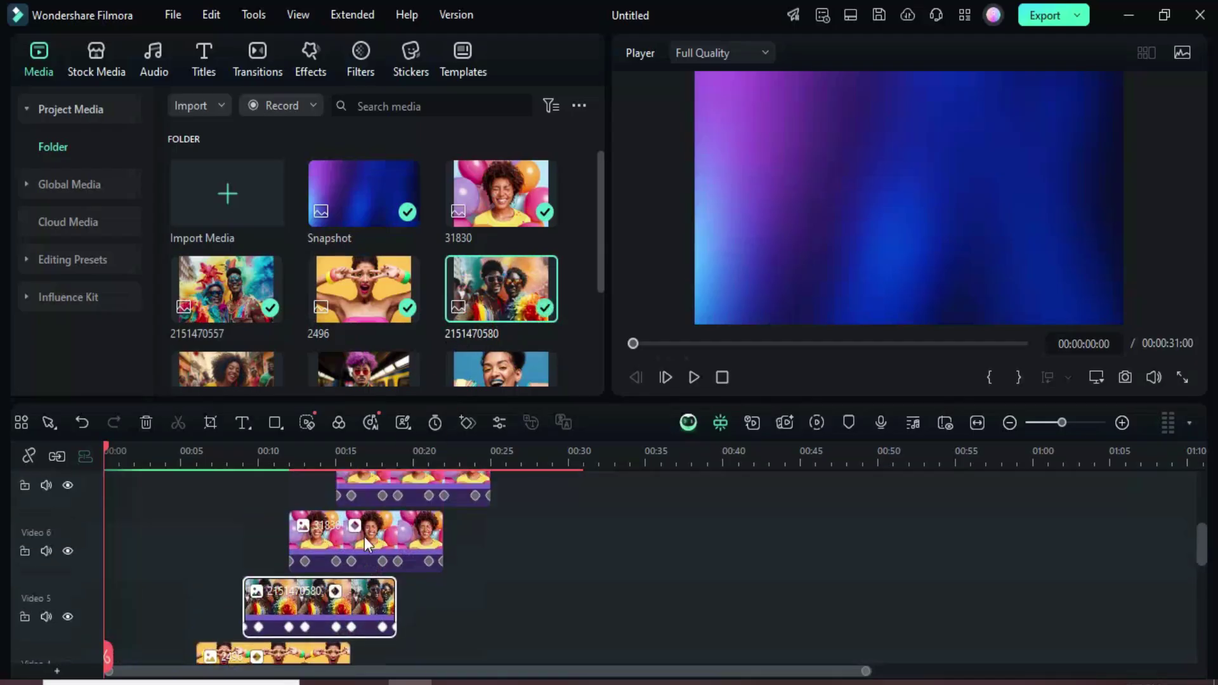
pyautogui.scroll(-2, 279, 301)
pyautogui.moveTo(264, 283); pyautogui.dragTo(393, 536)
pyautogui.scroll(1, 398, 535)
pyautogui.moveTo(364, 244); pyautogui.dragTo(412, 523)
pyautogui.scroll(1, 461, 530)
pyautogui.scroll(1, 460, 530)
pyautogui.moveTo(501, 245); pyautogui.dragTo(525, 539)
pyautogui.scroll(1, 525, 561)
pyautogui.moveTo(229, 336); pyautogui.dragTo(551, 550)
pyautogui.scroll(-2, 641, 558)
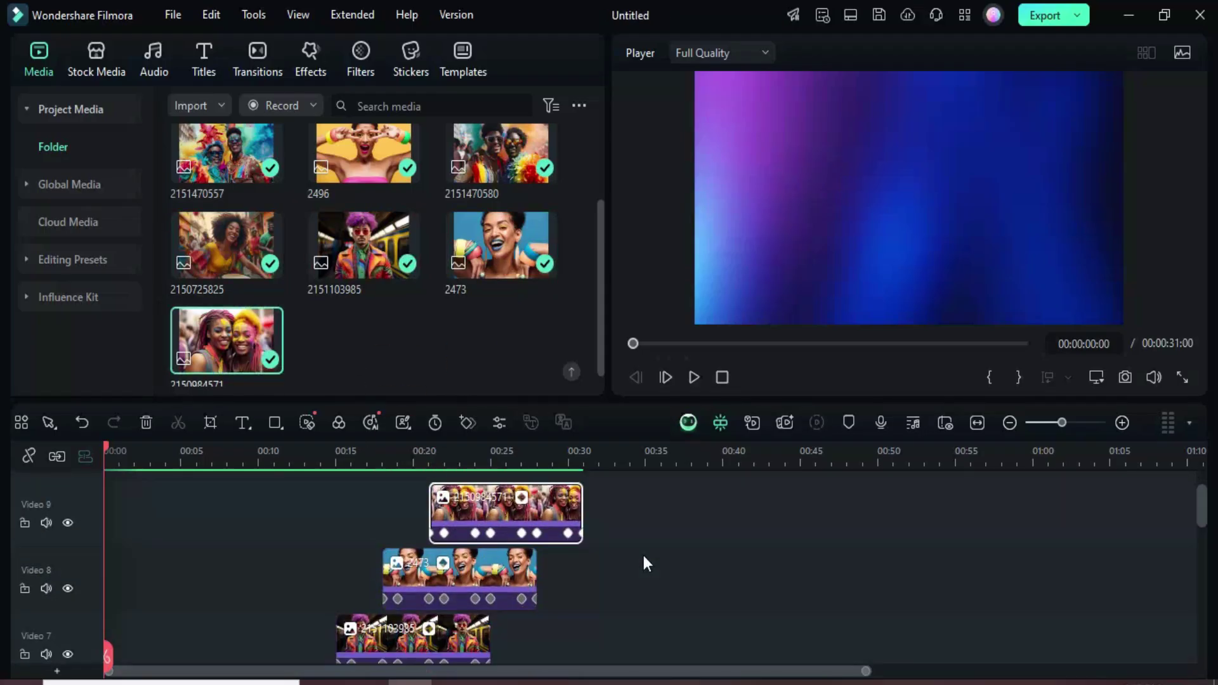
pyautogui.scroll(-5, 632, 562)
pyautogui.click(694, 377)
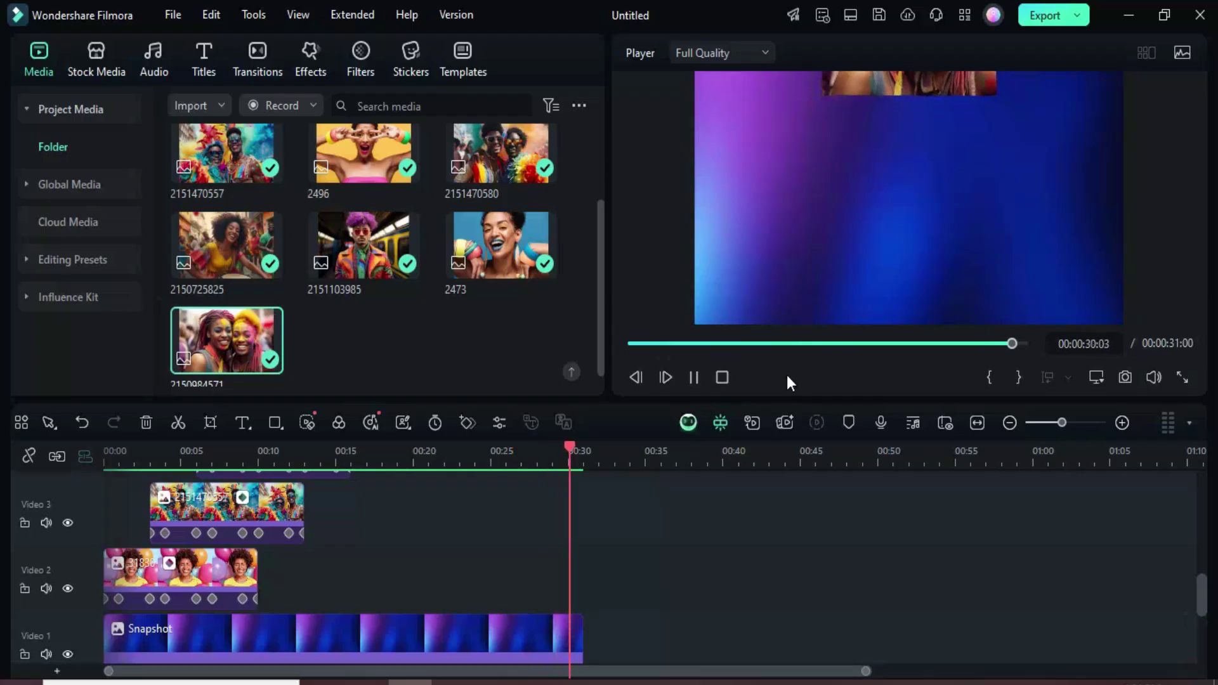
# Select every gradient and photo clip and merge them into Compound Clip 1.
pyautogui.scroll(-2, 666, 493)
pyautogui.click(770, 535)
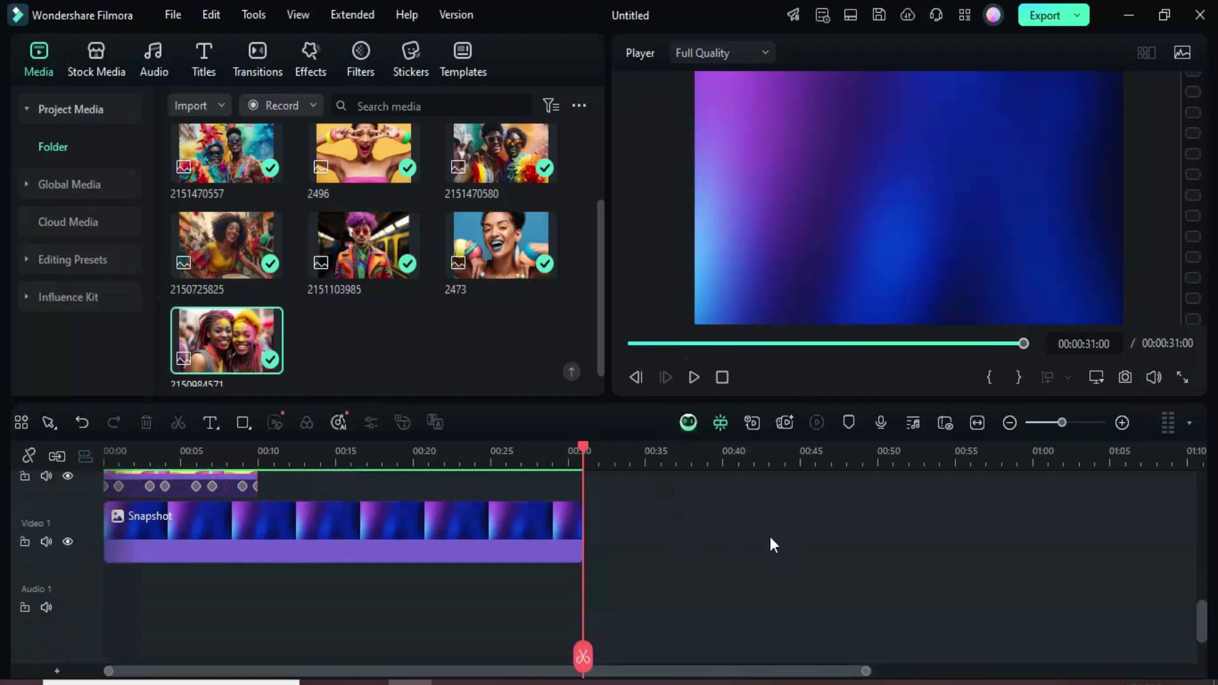
pyautogui.moveTo(788, 538); pyautogui.dragTo(126, 413)
pyautogui.rightClick(463, 567)
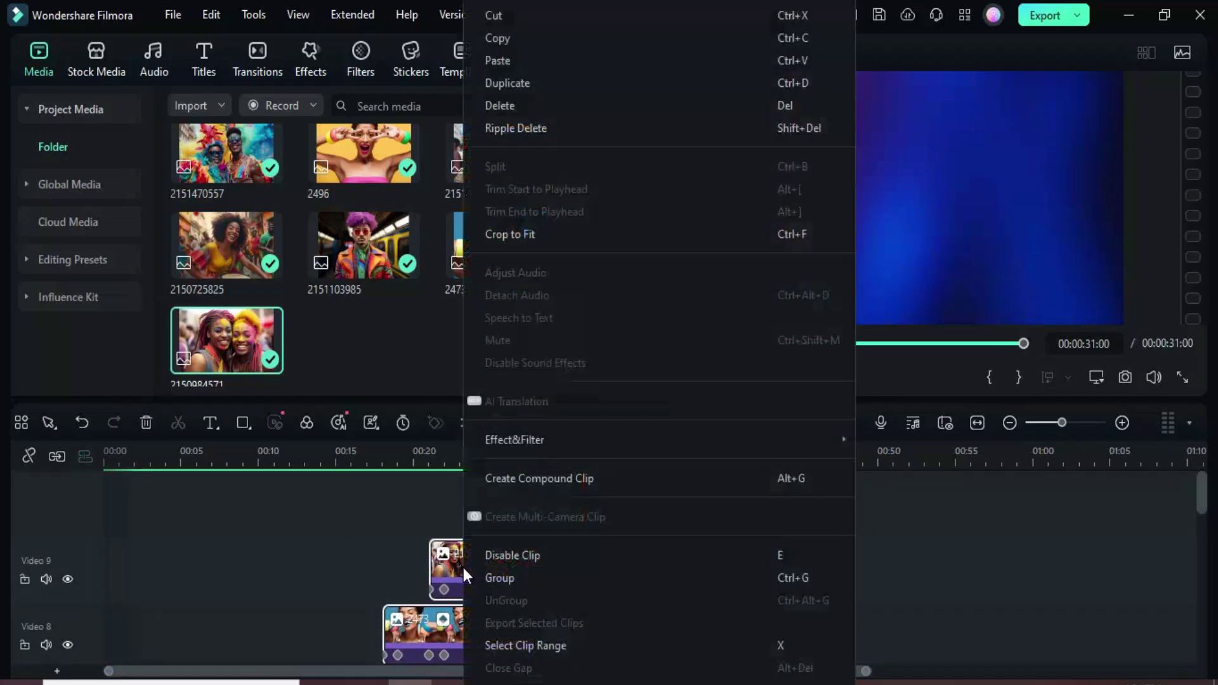
pyautogui.click(542, 478)
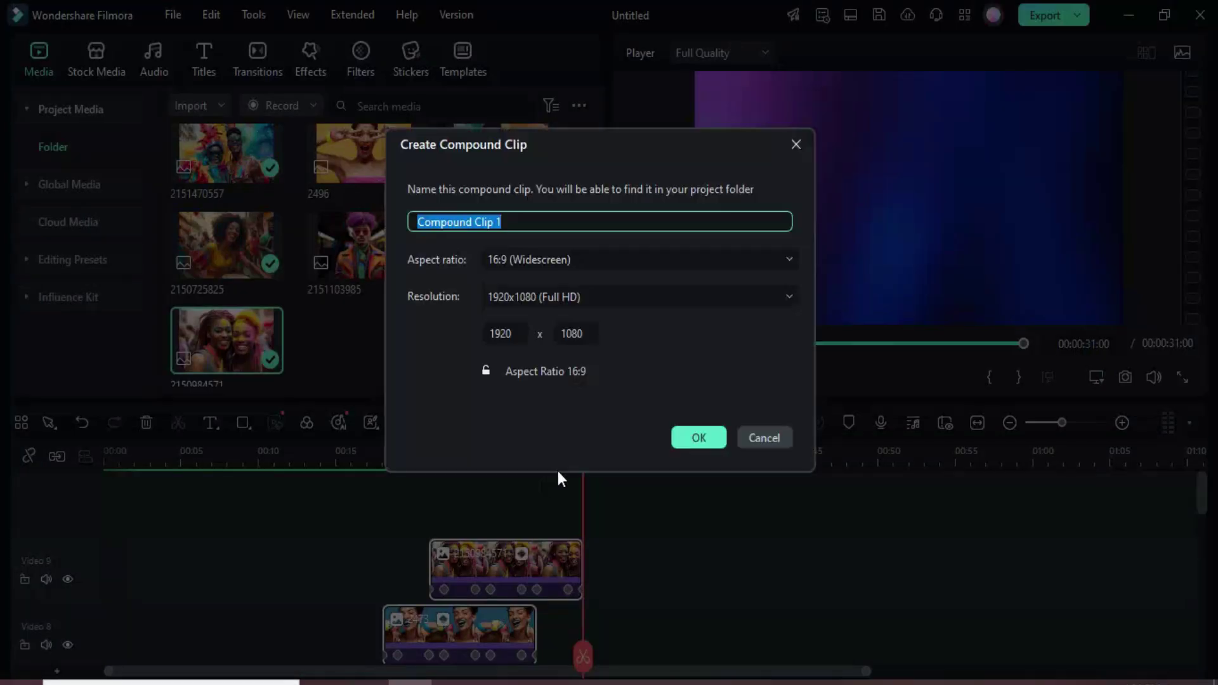
pyautogui.click(699, 436)
# Delete the empty tracks and return the playhead to the start.
pyautogui.rightClick(56, 498)
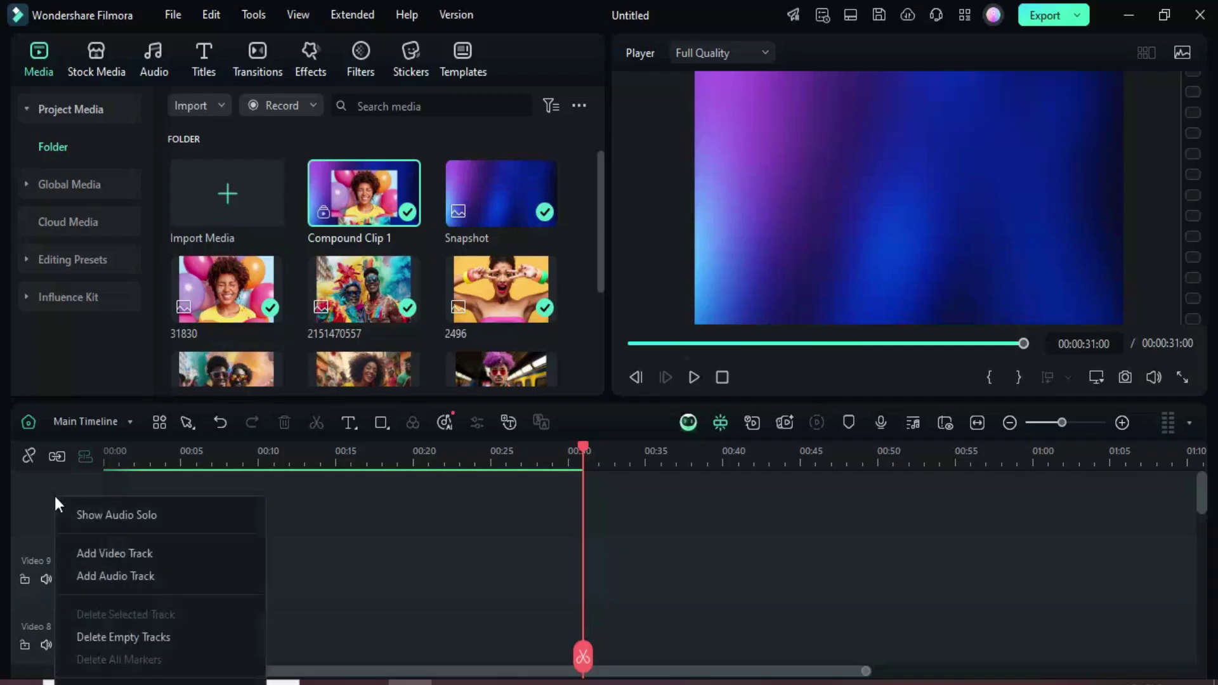
pyautogui.click(118, 637)
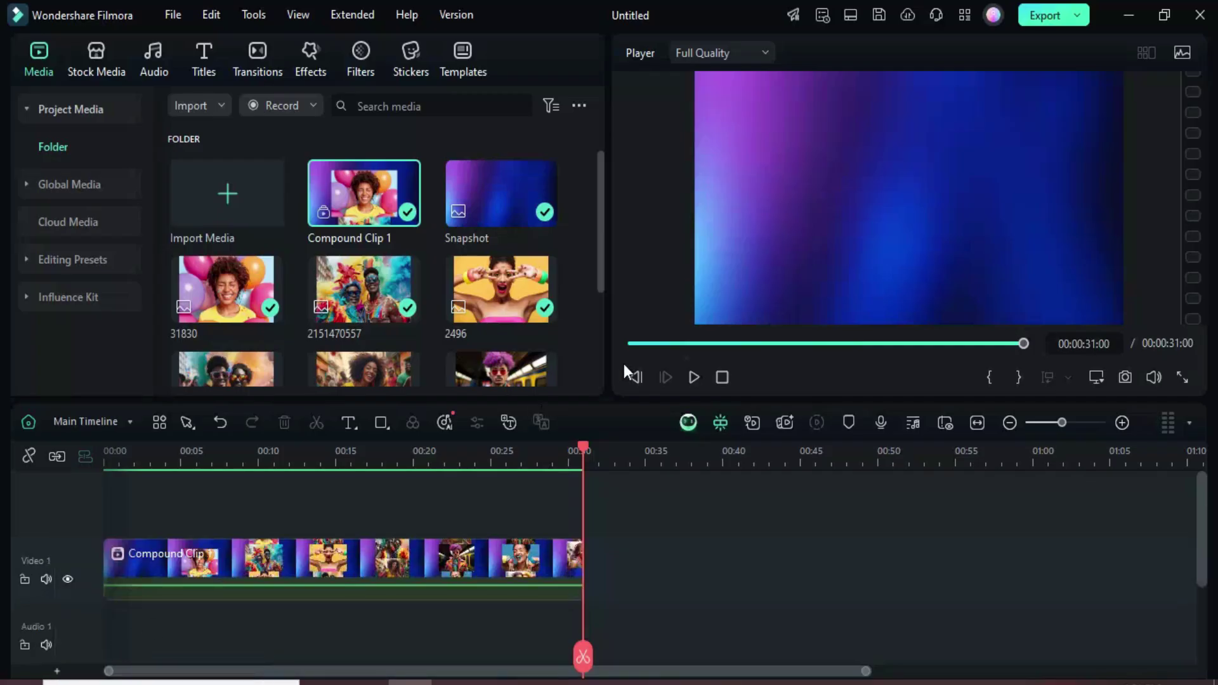
pyautogui.click(628, 345)
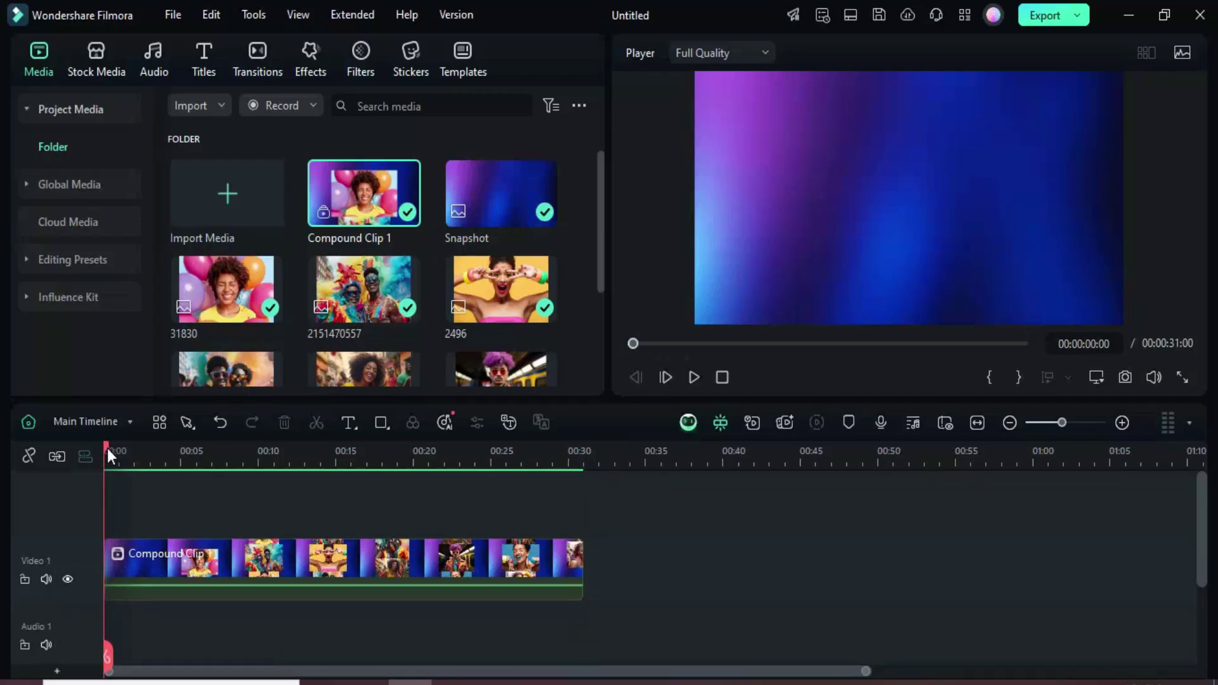
# Cut the compound clip at 5 seconds, delete the opening piece, and move it to 0:00.
pyautogui.moveTo(107, 448); pyautogui.dragTo(166, 474)
pyautogui.scroll(1, 190, 454)
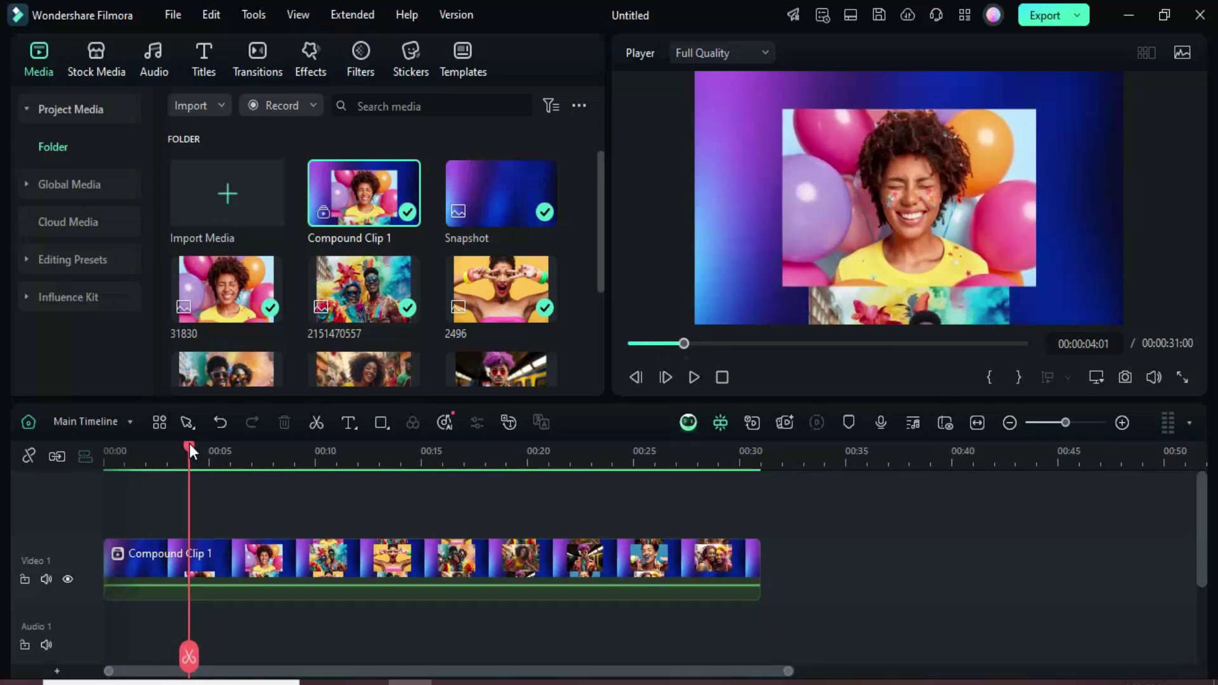
pyautogui.click(309, 567)
pyautogui.click(315, 424)
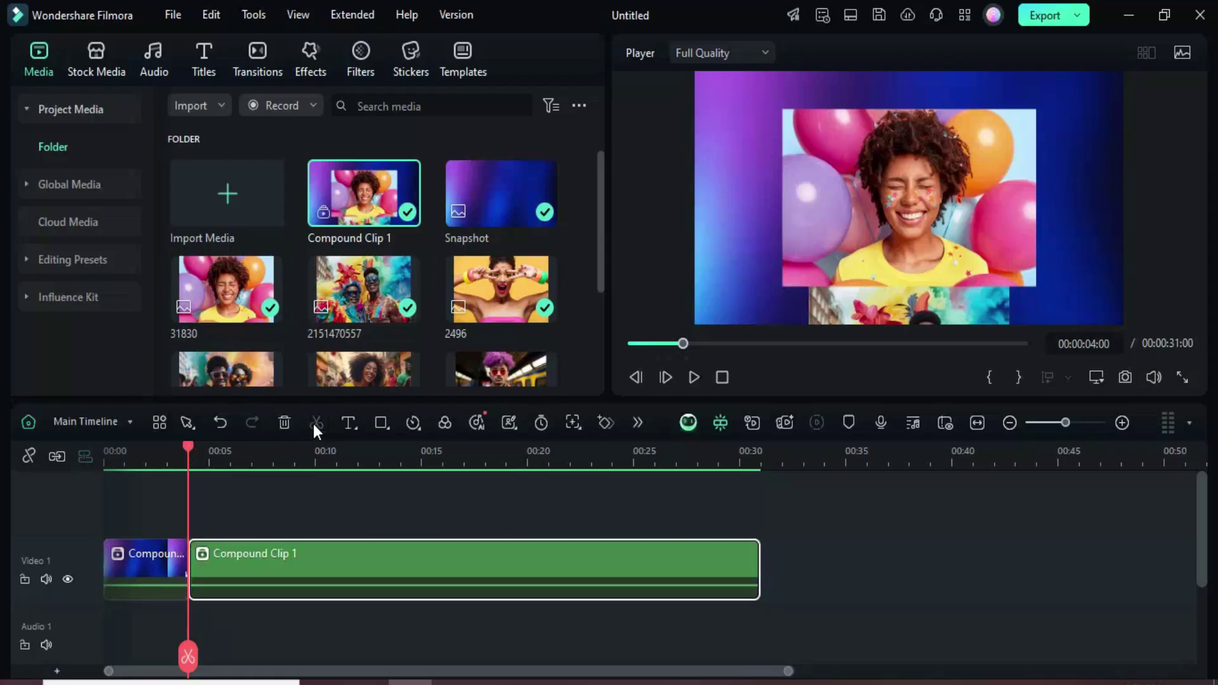
pyautogui.click(162, 546)
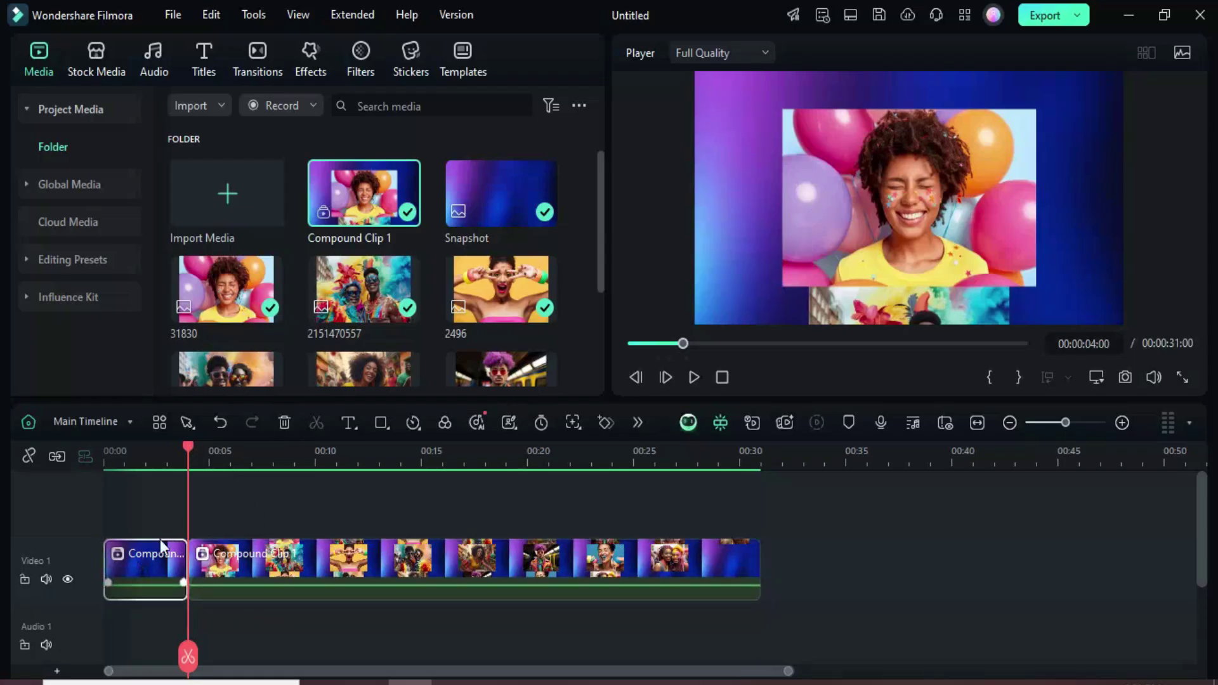
pyautogui.click(283, 423)
pyautogui.moveTo(317, 566); pyautogui.dragTo(230, 565)
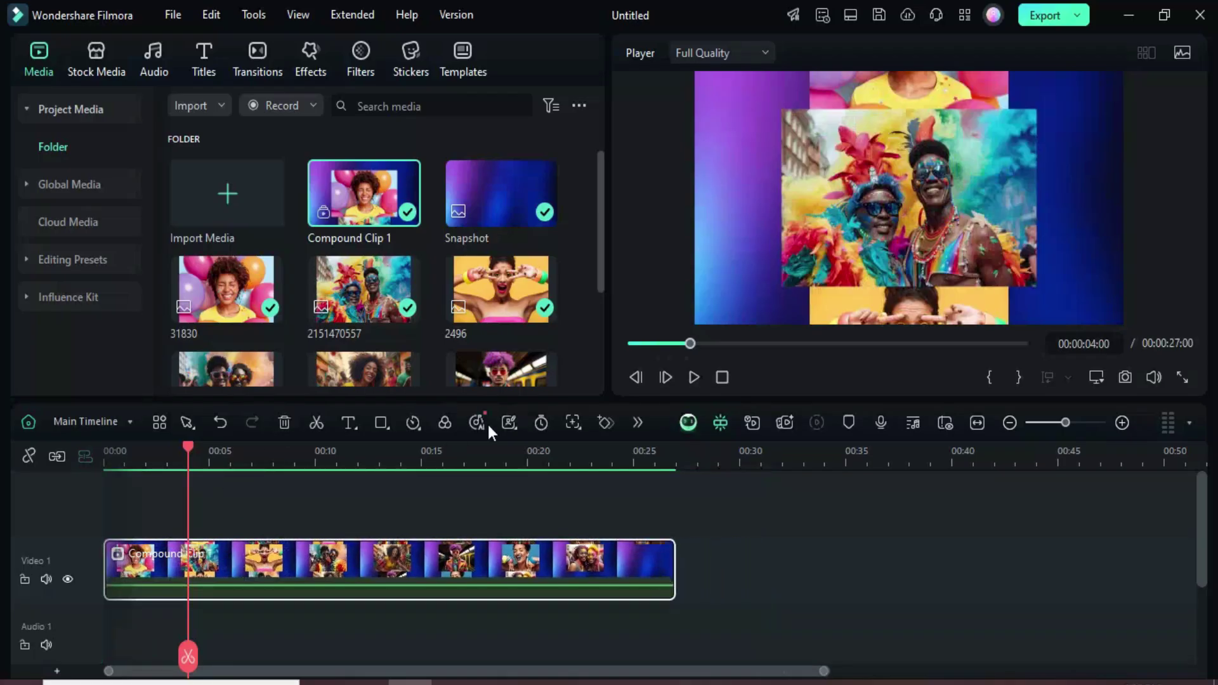
# Cut the clip at 22 seconds, delete the tail, and play back from the start.
pyautogui.moveTo(192, 447); pyautogui.dragTo(570, 491)
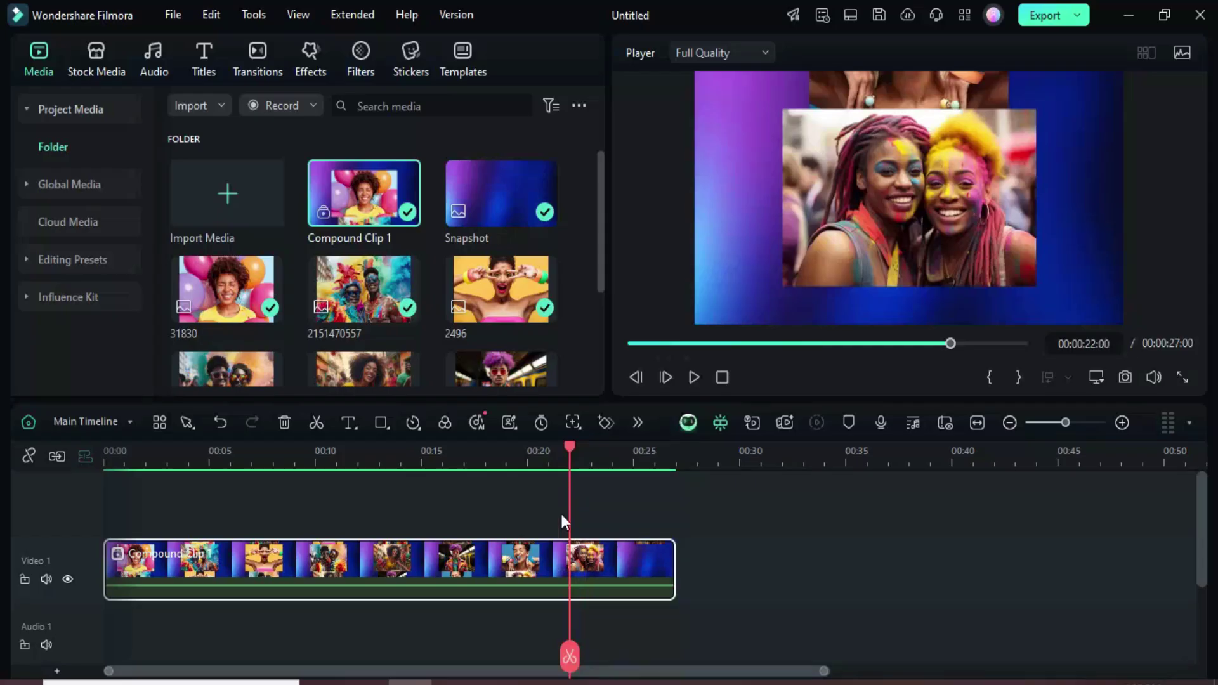
pyautogui.click(317, 422)
pyautogui.click(626, 576)
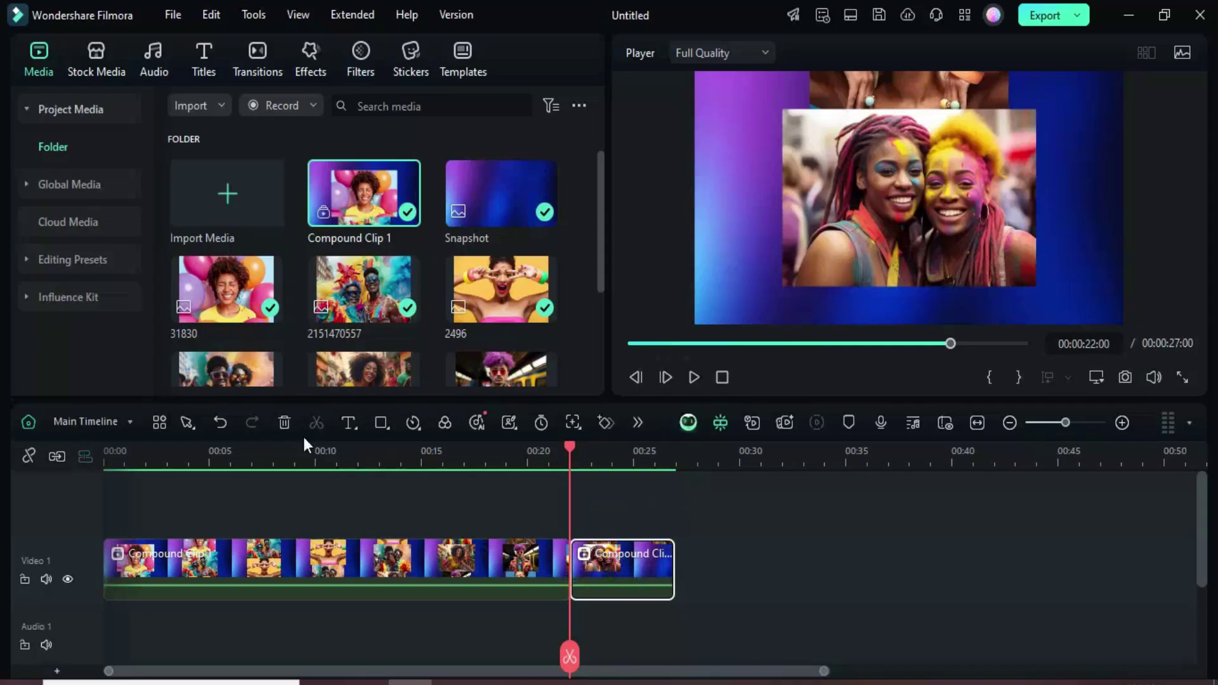
pyautogui.click(284, 422)
pyautogui.click(632, 343)
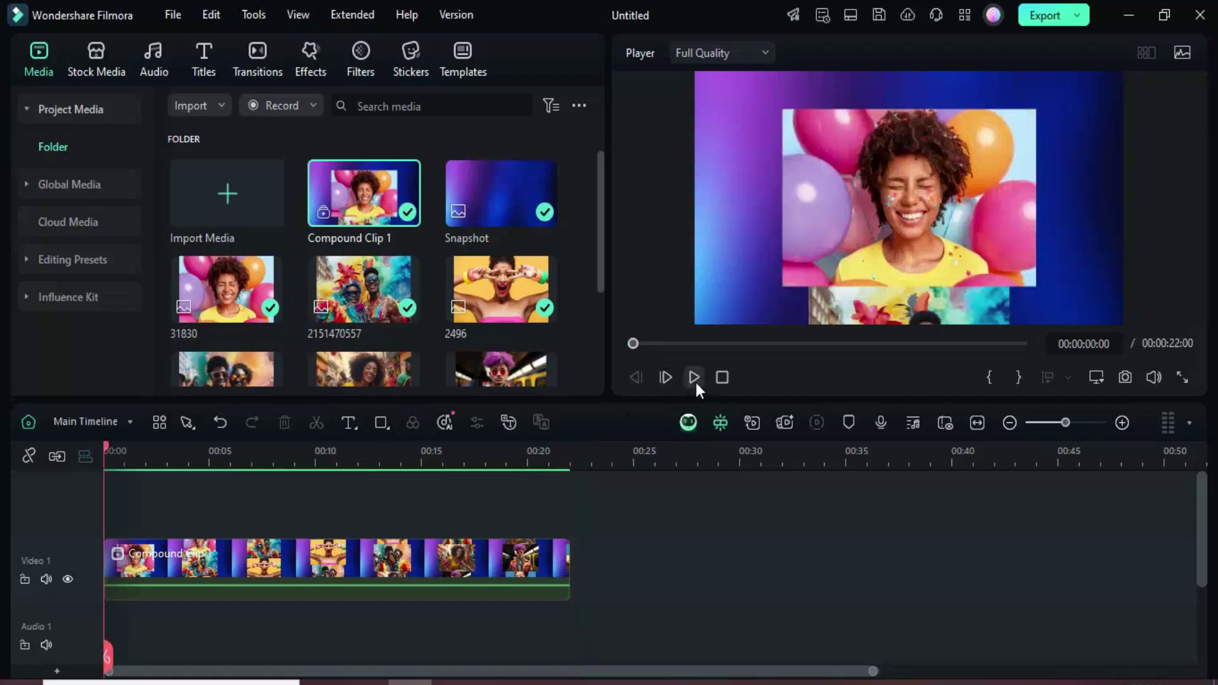
pyautogui.click(694, 377)
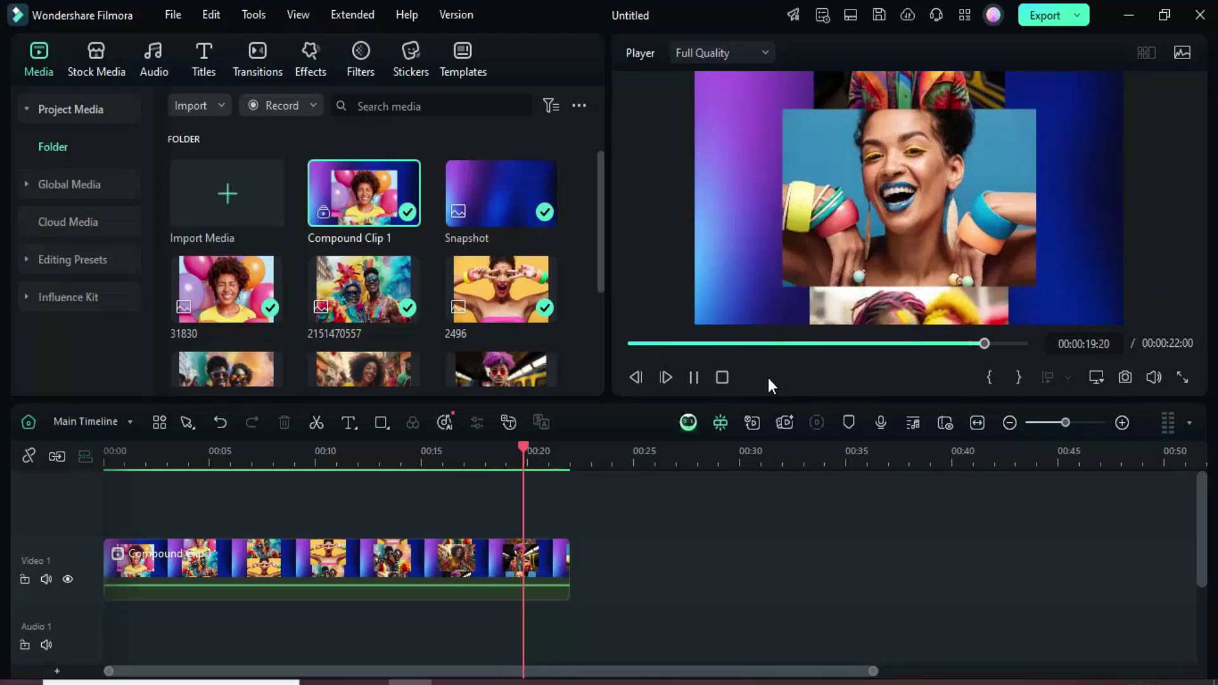
# Search the effects for 'color slice' and place Color Slice above Compound Clip 1.
pyautogui.click(630, 343)
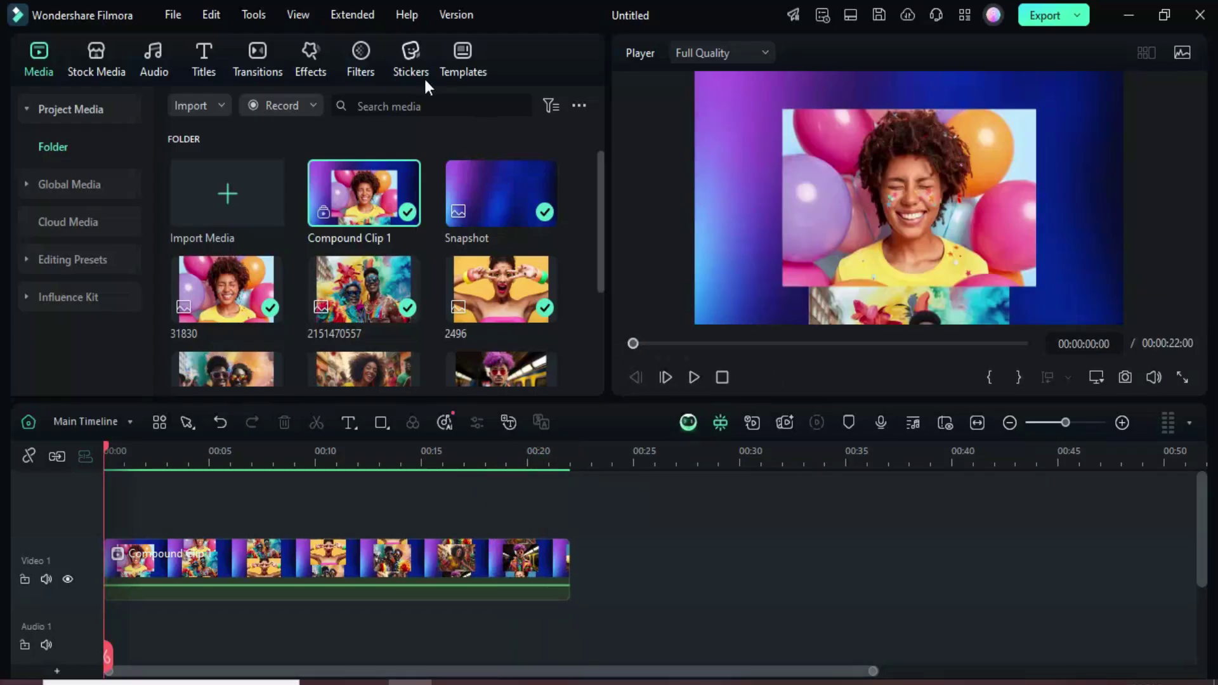
pyautogui.click(315, 58)
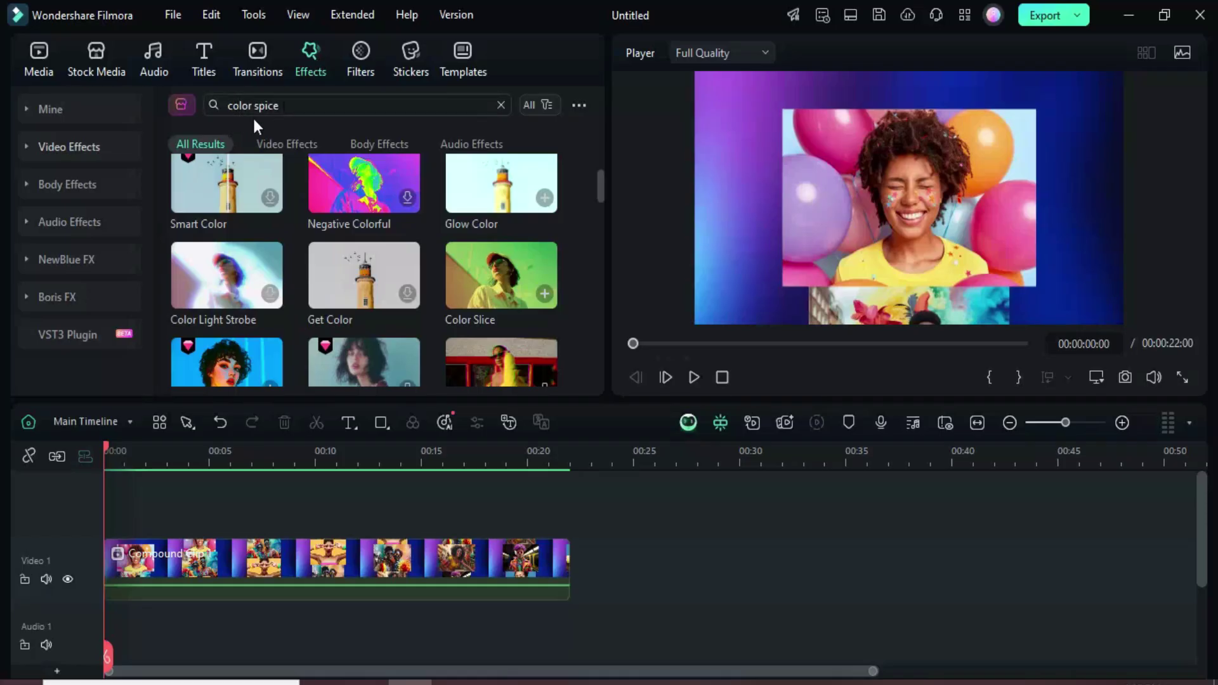
pyautogui.press('BackSpace')
pyautogui.write('l')
pyautogui.press('Return')
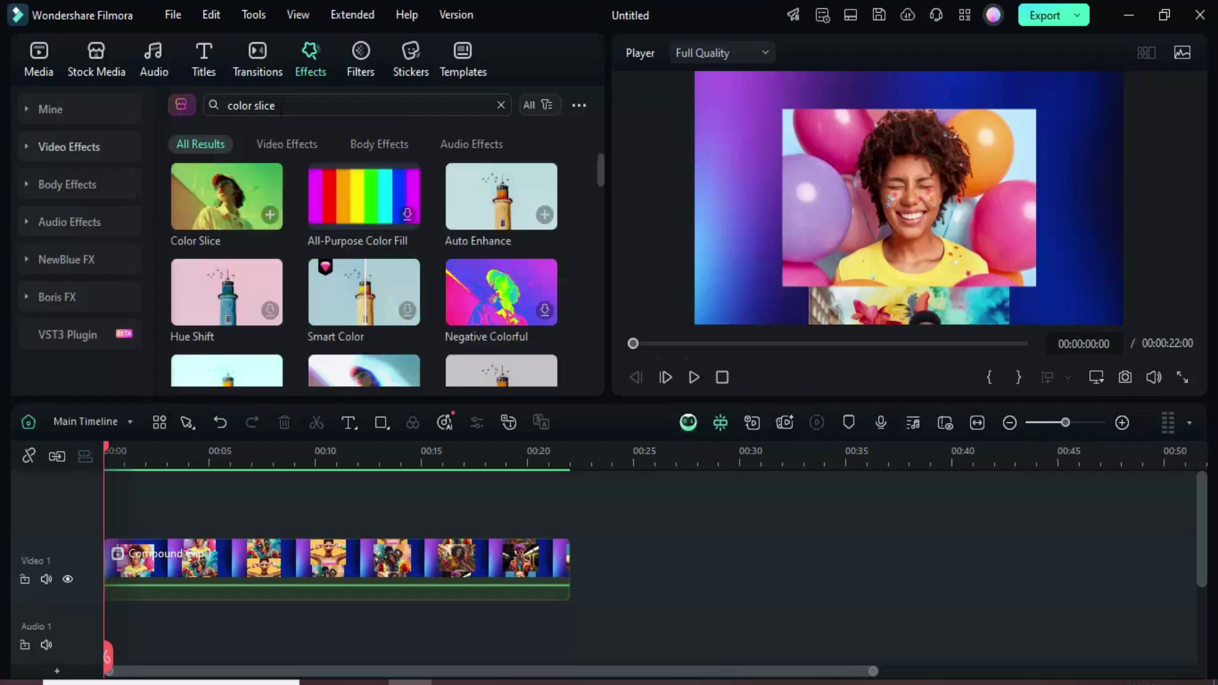
pyautogui.moveTo(211, 230); pyautogui.dragTo(569, 551)
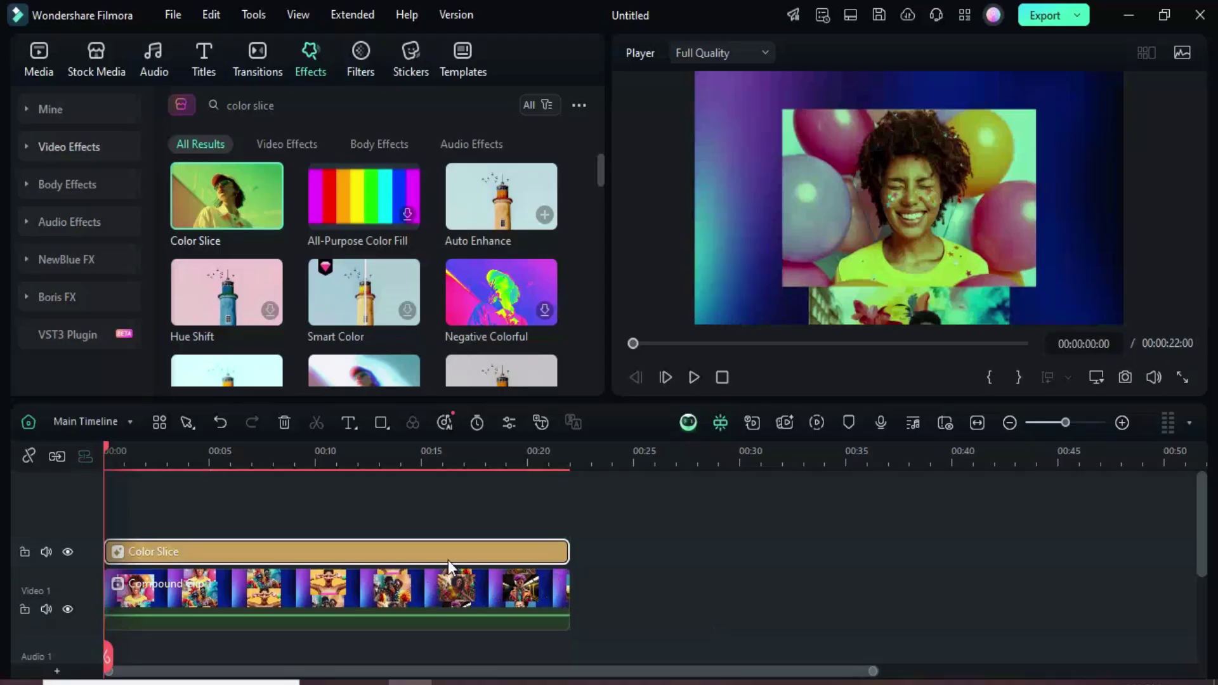
# Add Colorful Lighting Flares Overlay 08 above Color Slice and extend it to 0:22.
pyautogui.click(293, 101)
pyautogui.press('BackSpace')
pyautogui.press('BackSpace')
pyautogui.press('BackSpace')
pyautogui.press('BackSpace')
pyautogui.press('BackSpace')
pyautogui.write('lor')
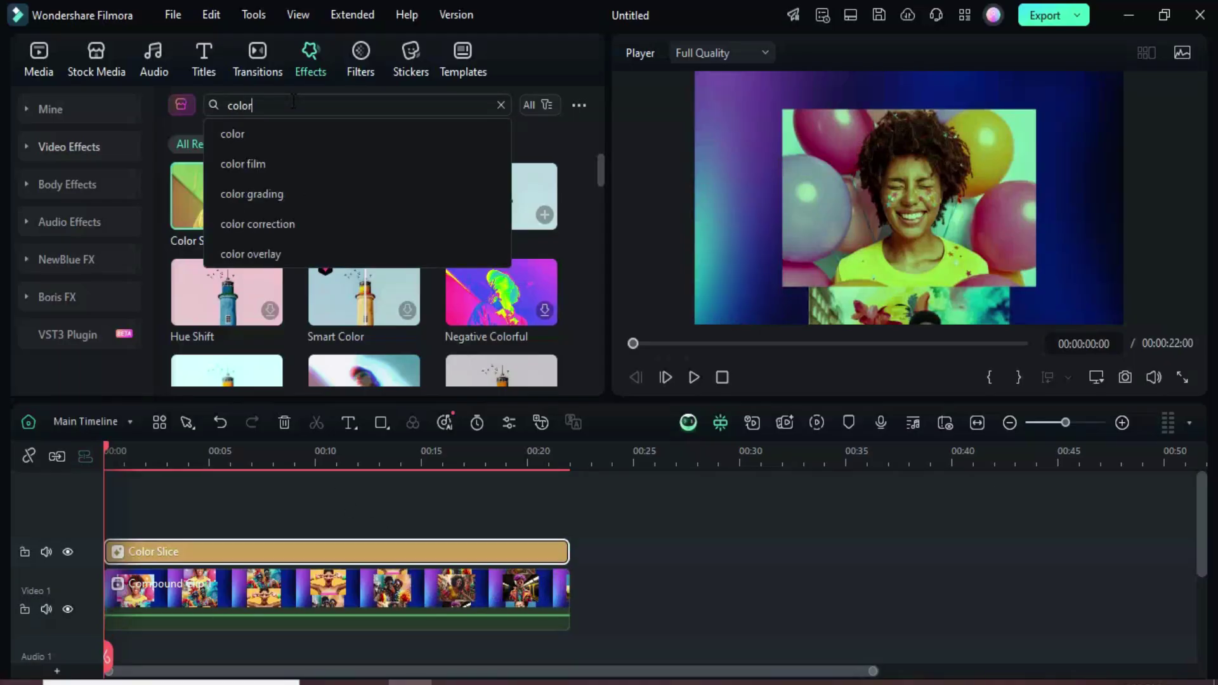
pyautogui.write('ful lighting flares')
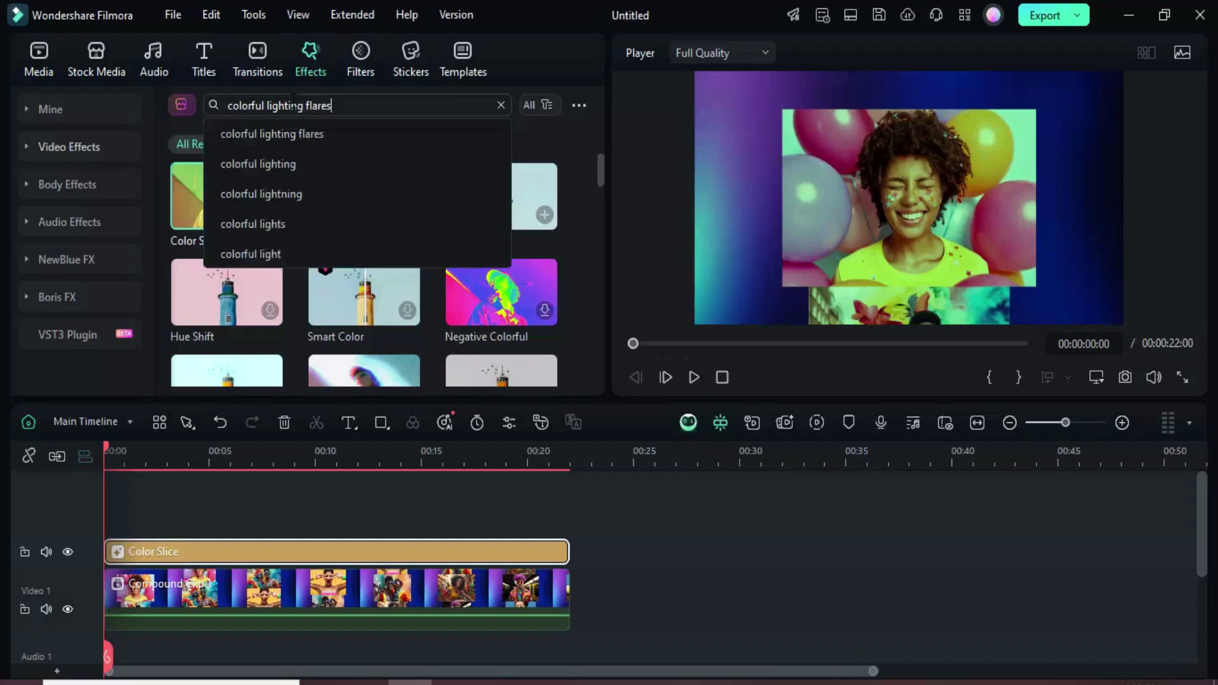
pyautogui.press('Return')
pyautogui.scroll(-3, 364, 231)
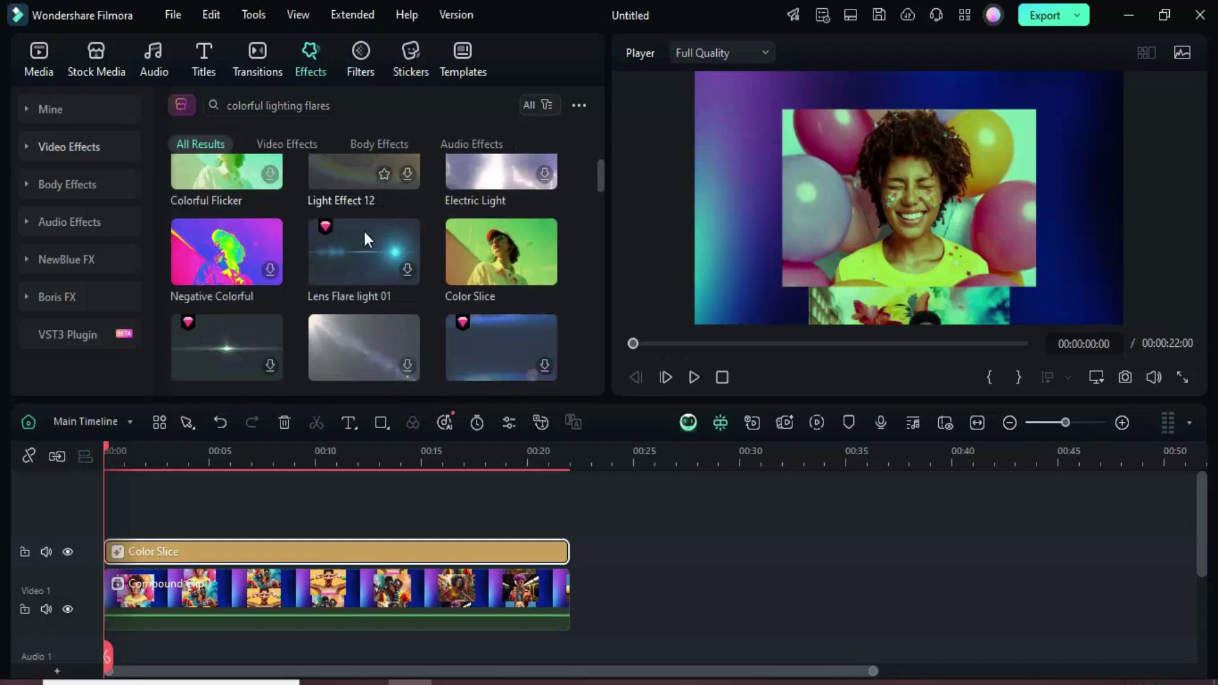
pyautogui.scroll(-8, 364, 230)
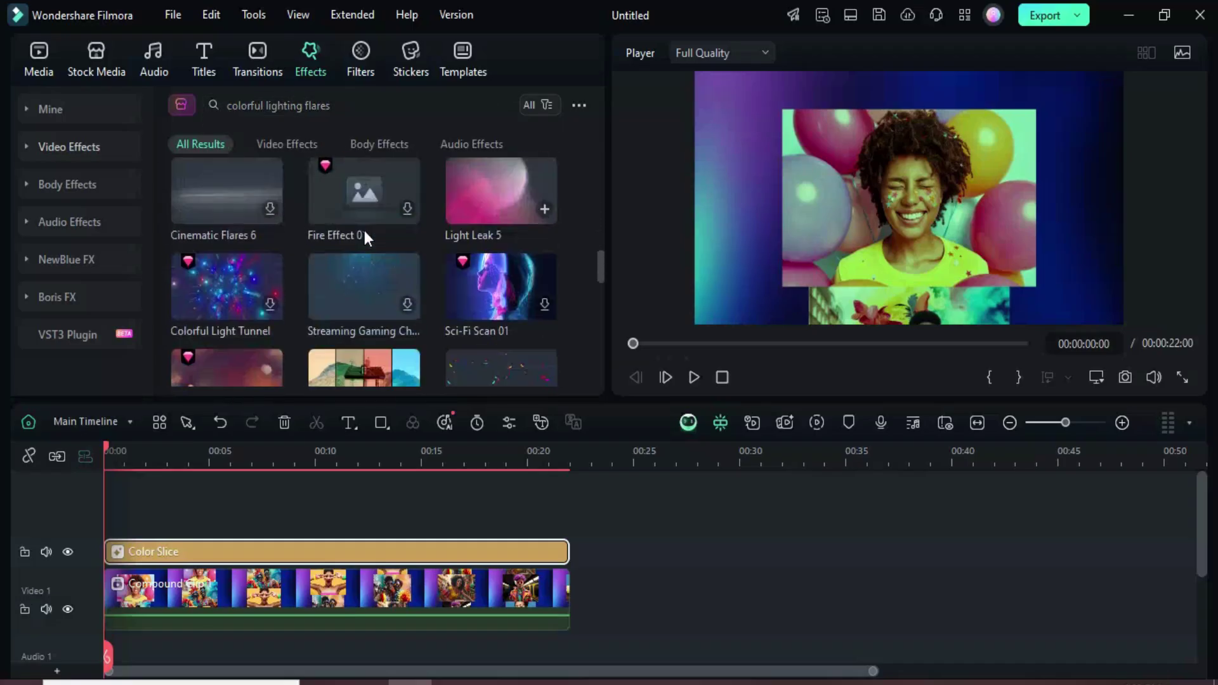
pyautogui.moveTo(268, 250)
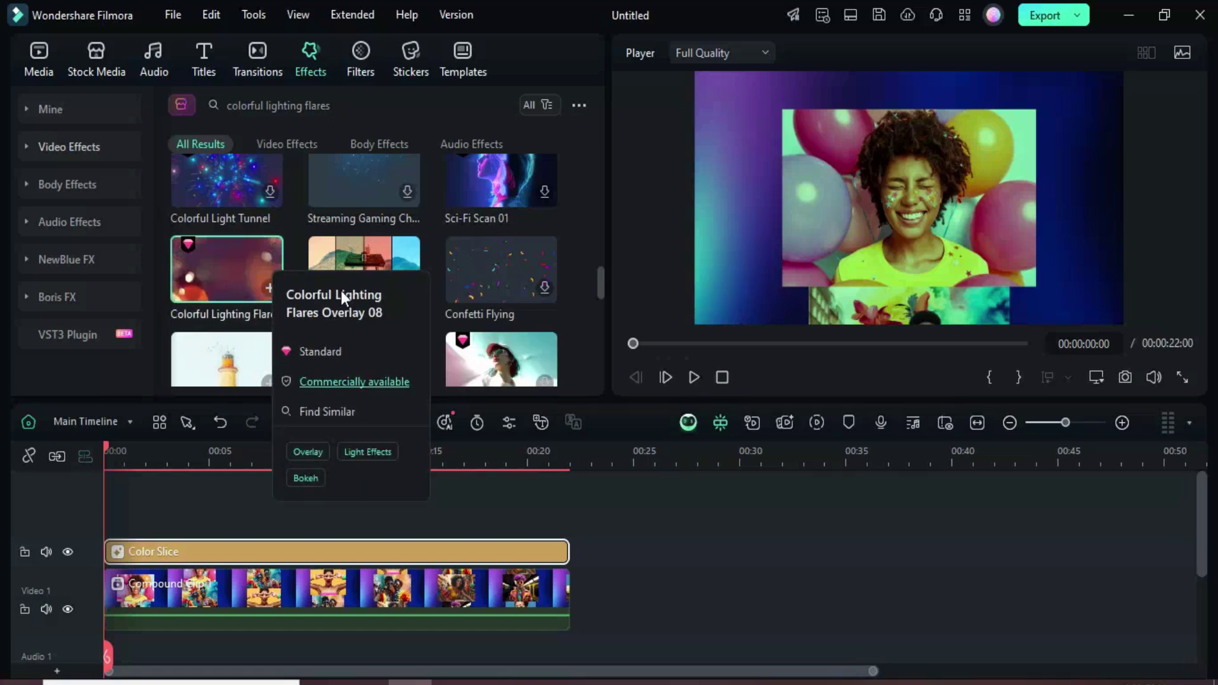
pyautogui.moveTo(200, 275); pyautogui.dragTo(113, 530)
pyautogui.moveTo(207, 545); pyautogui.dragTo(562, 548)
# Set the flares overlay's opacity to 10 and play back the clip with both effects.
pyautogui.doubleClick(245, 549)
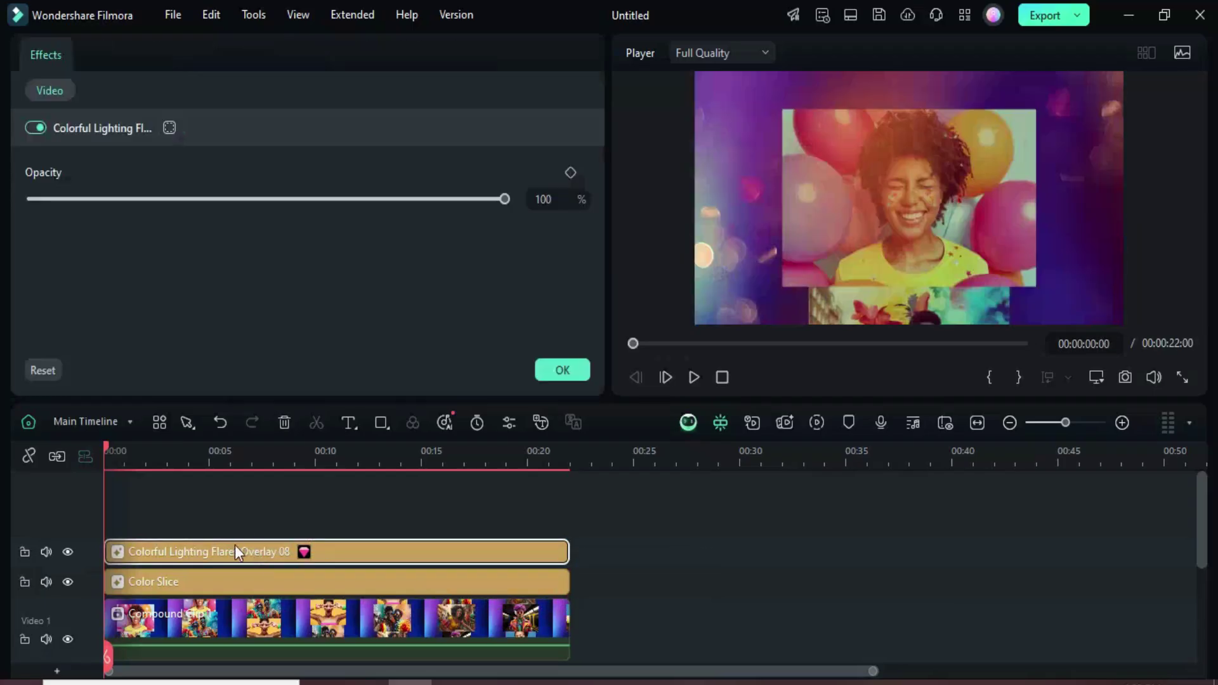
pyautogui.write('10')
pyautogui.press('Return')
pyautogui.click(561, 370)
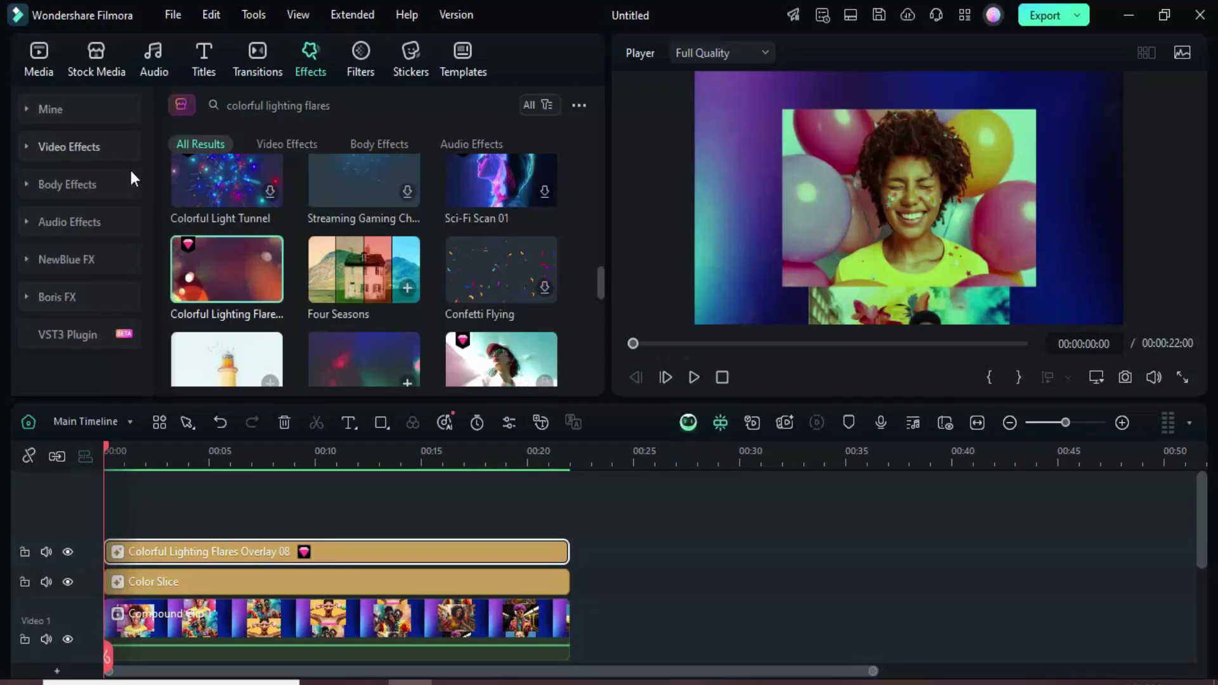
pyautogui.click(44, 61)
pyautogui.click(696, 377)
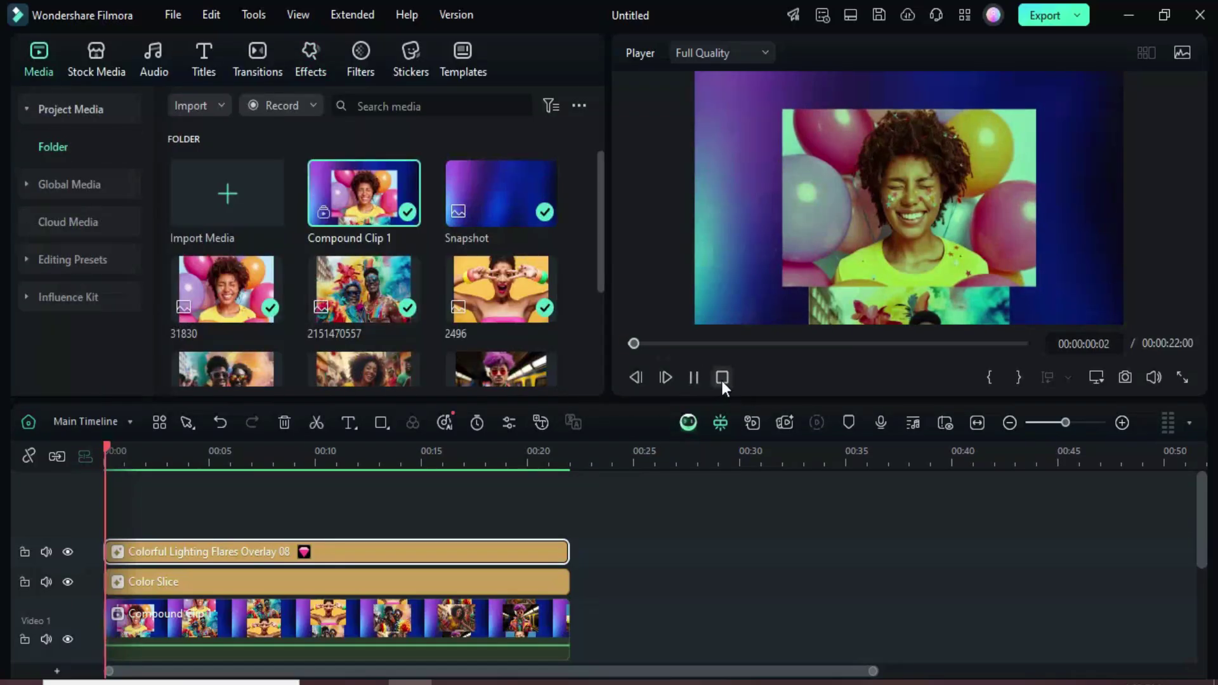